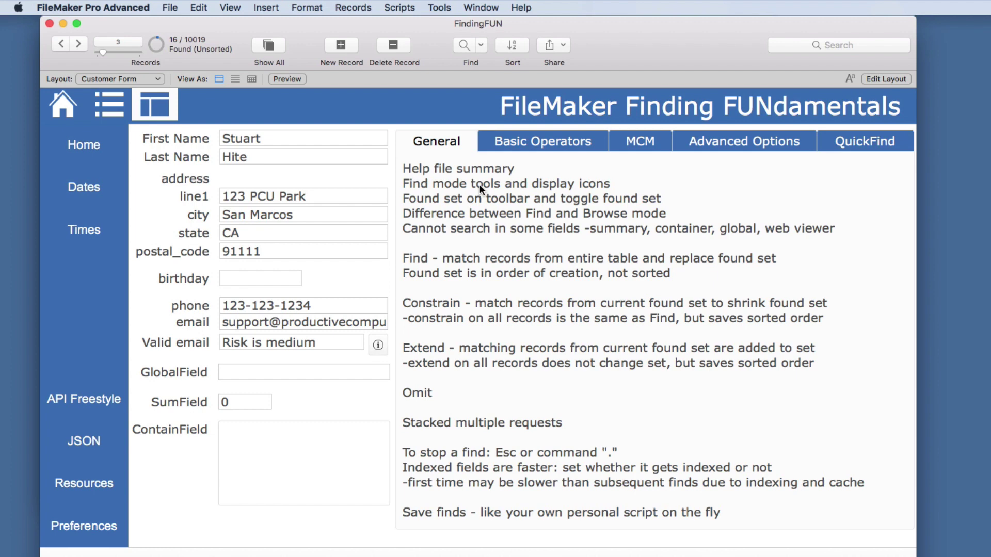
# Switch to Safari and open the FileMaker Pro Advanced online help
pyautogui.press('super+Tab')
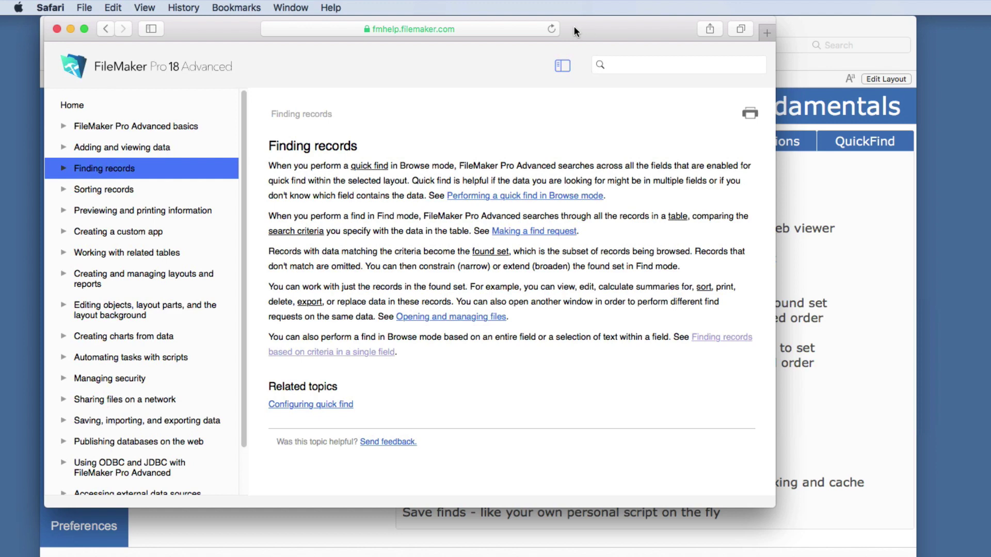
pyautogui.moveTo(238, 23); pyautogui.dragTo(250, 72)
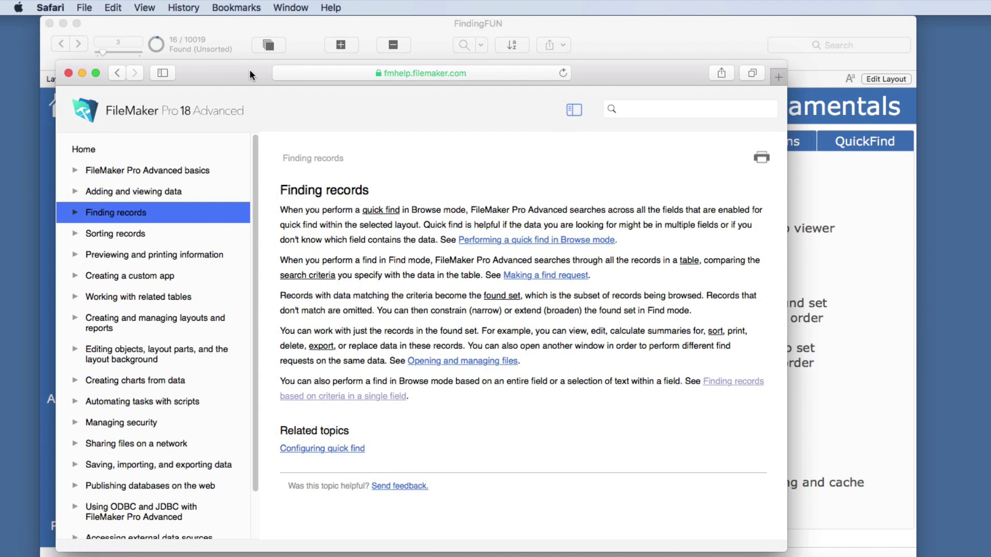
pyautogui.click(264, 25)
pyautogui.click(532, 7)
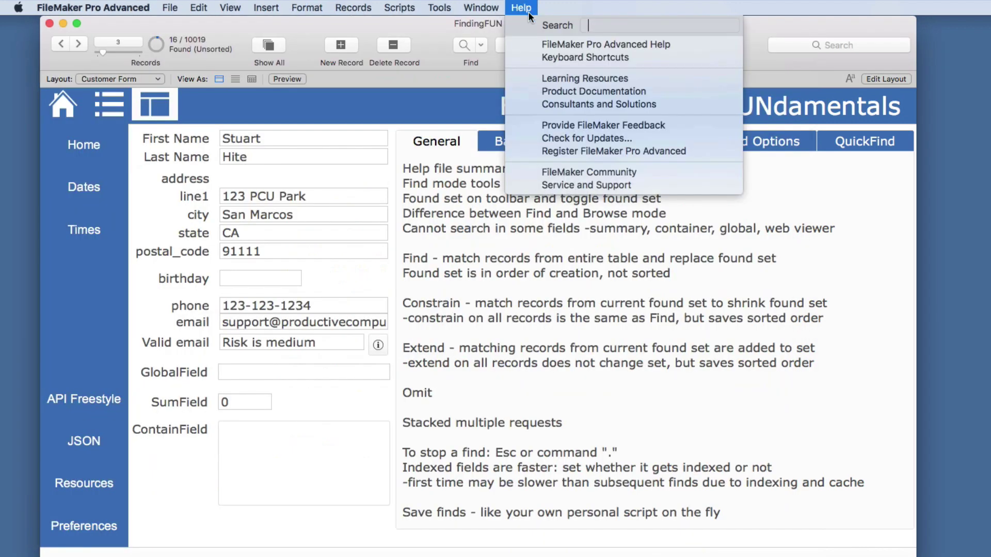
pyautogui.click(577, 46)
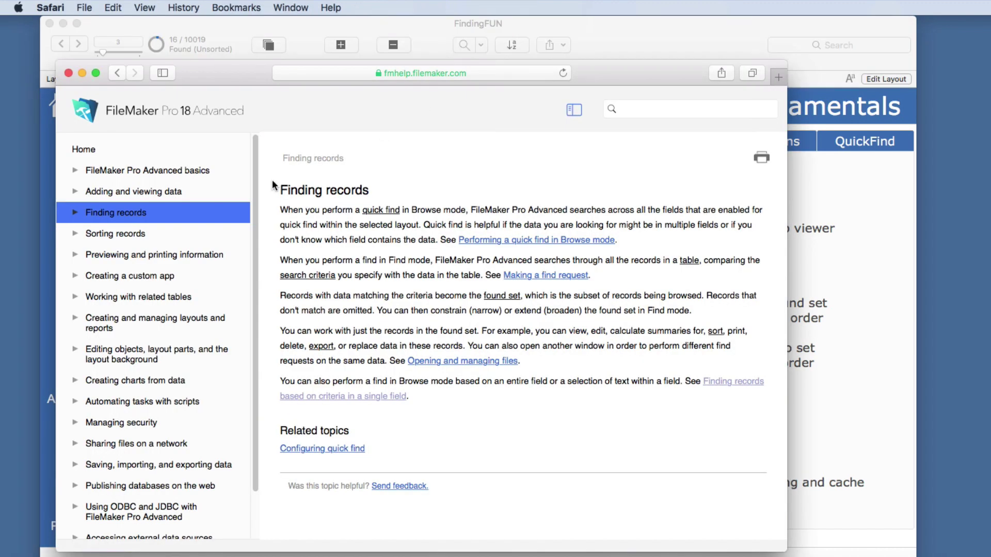
# Expand the Finding records topic in the help contents and scroll through its subtopics
pyautogui.click(75, 213)
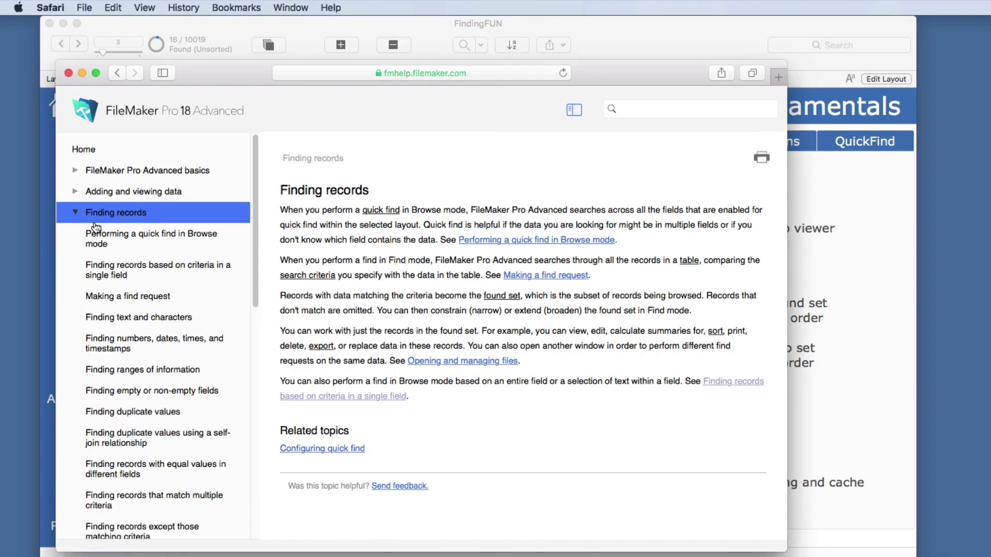
pyautogui.scroll(-3, 126, 191)
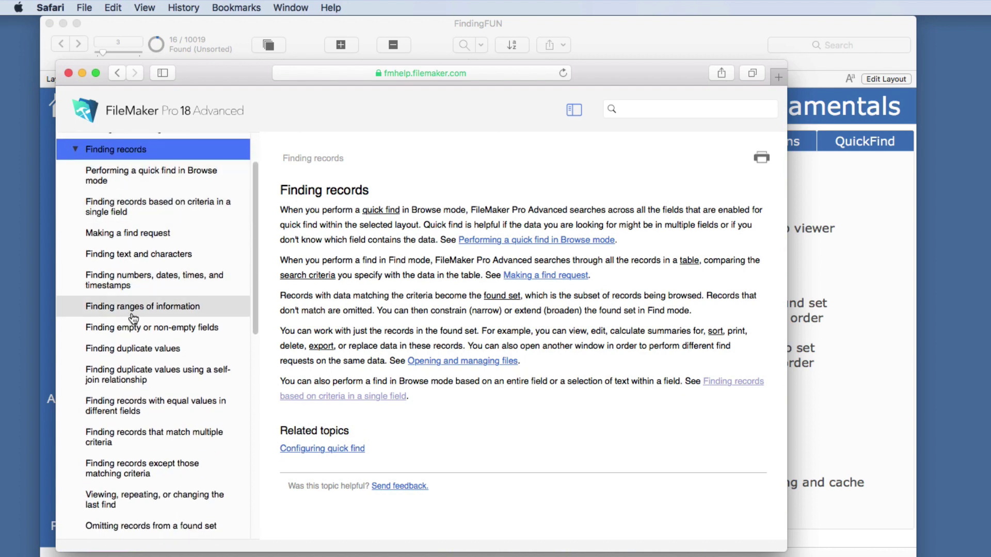
pyautogui.scroll(-5, 135, 260)
pyautogui.scroll(-5, 142, 423)
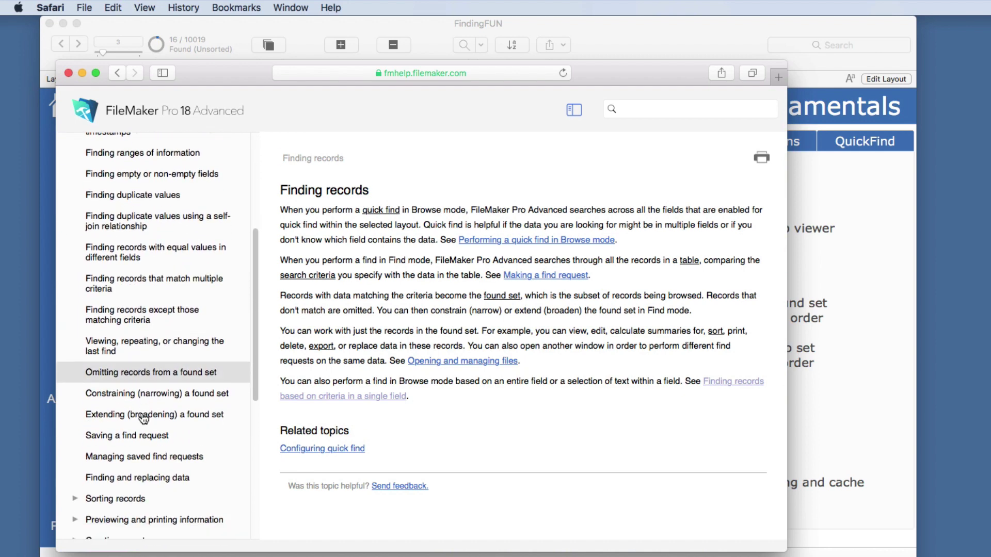
pyautogui.scroll(10, 137, 412)
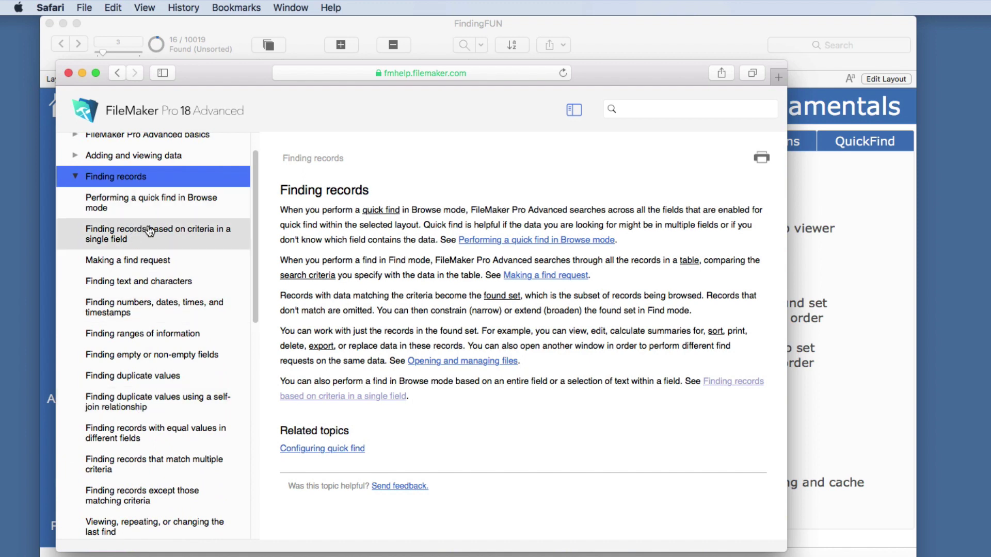
# Return to the FindingFUN window, review the recent finds list, and bring up the View menu
pyautogui.click(629, 40)
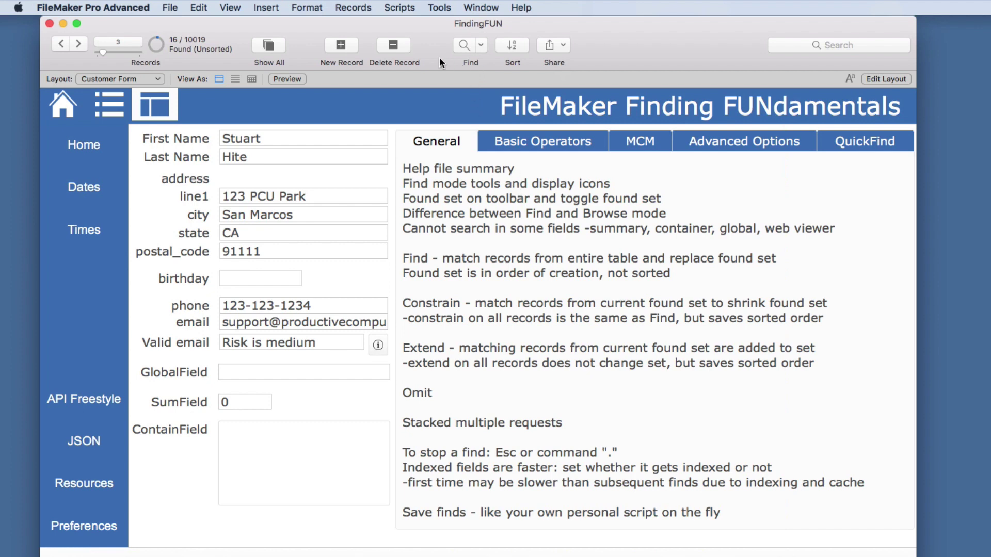
pyautogui.click(482, 45)
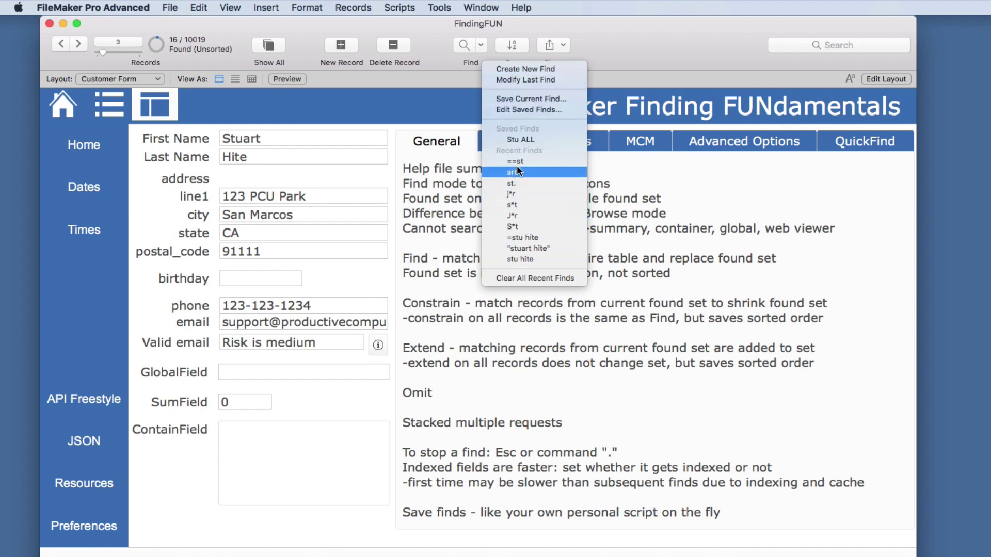
pyautogui.click(434, 45)
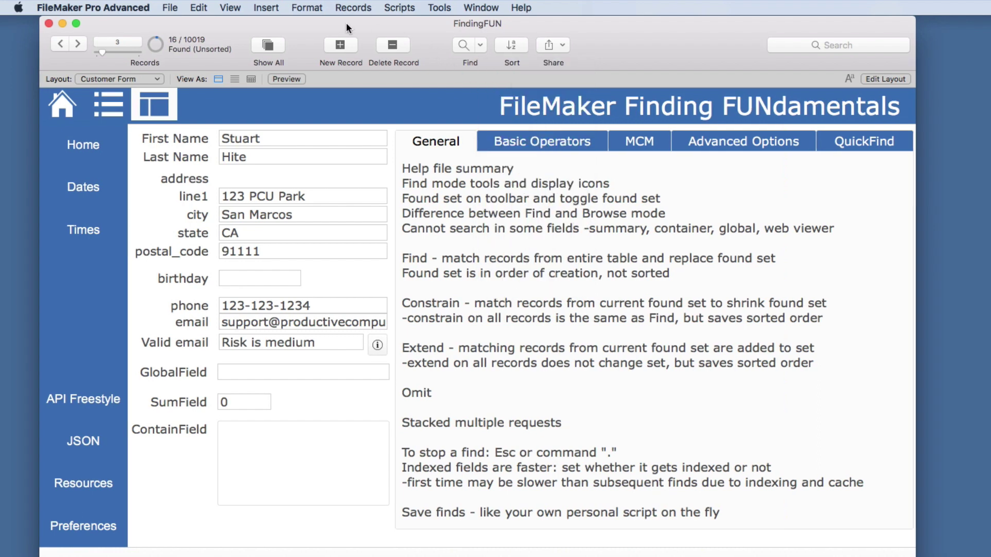
pyautogui.click(233, 11)
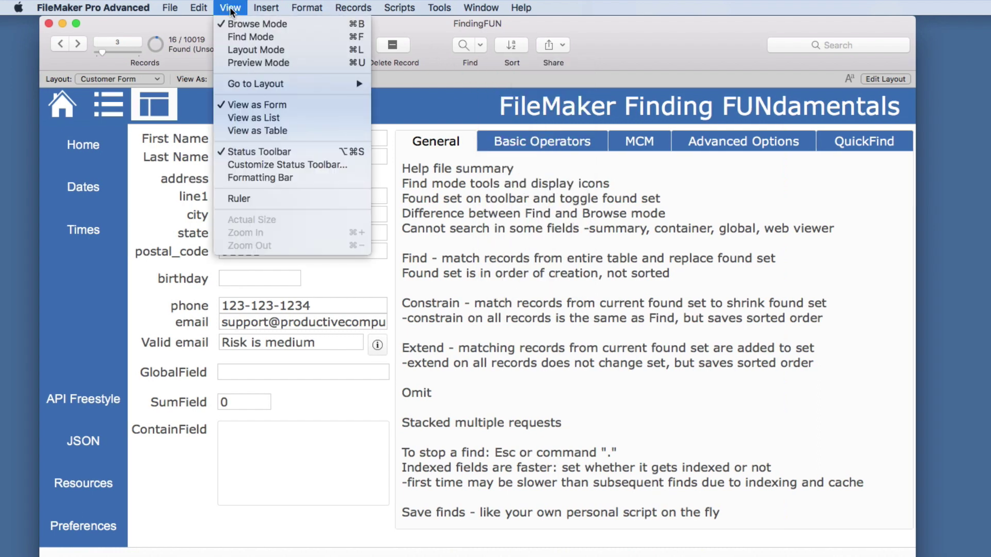
# In Find mode, search First Name for 'stu', returning 9 of 10019 records
pyautogui.click(364, 41)
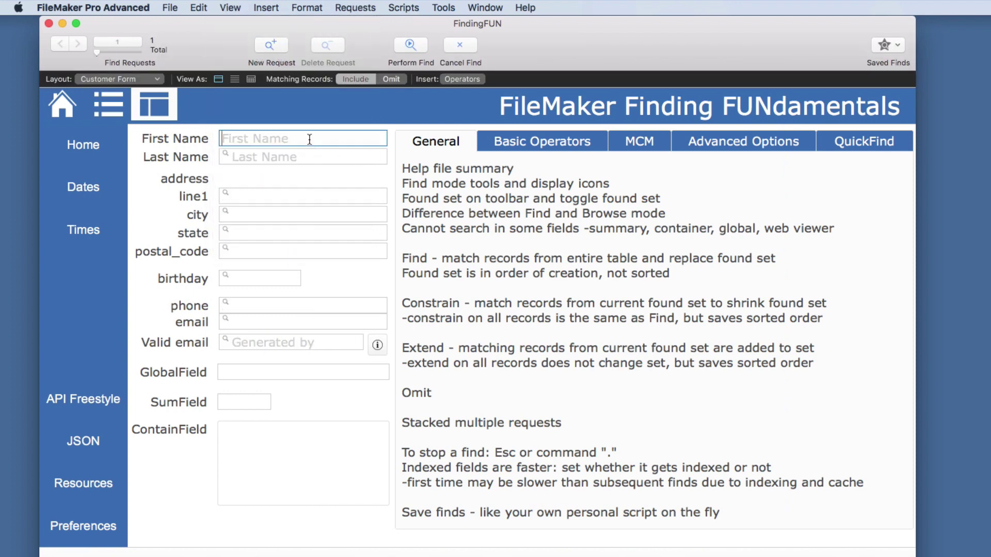
pyautogui.write('stu')
pyautogui.press('Return')
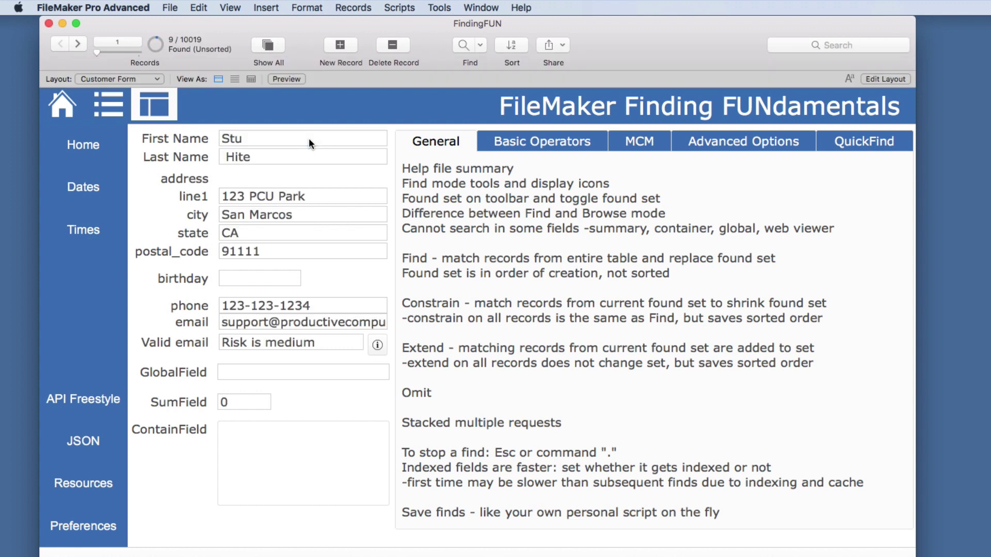
# Start a new blank find request and look over the Requests menu
pyautogui.press('super+f')
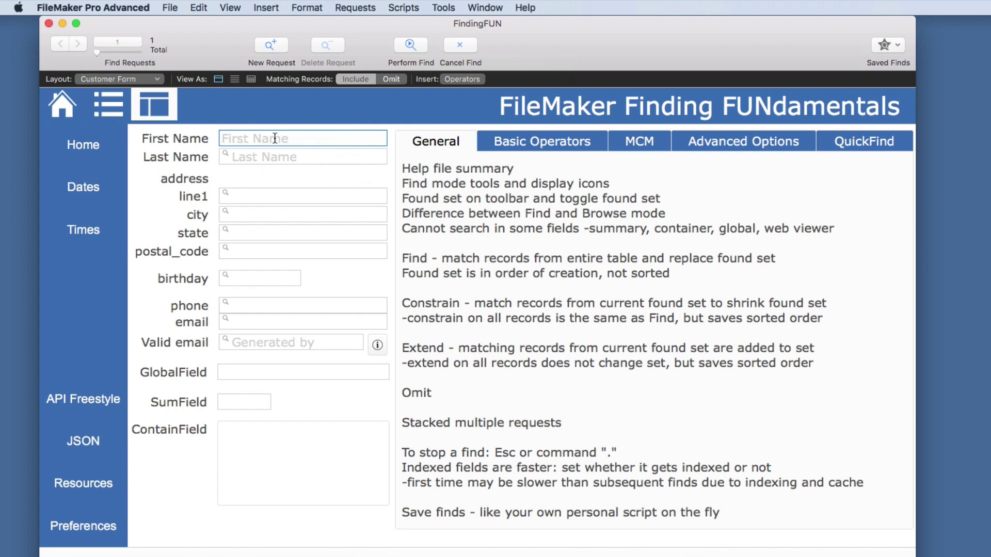
pyautogui.click(354, 8)
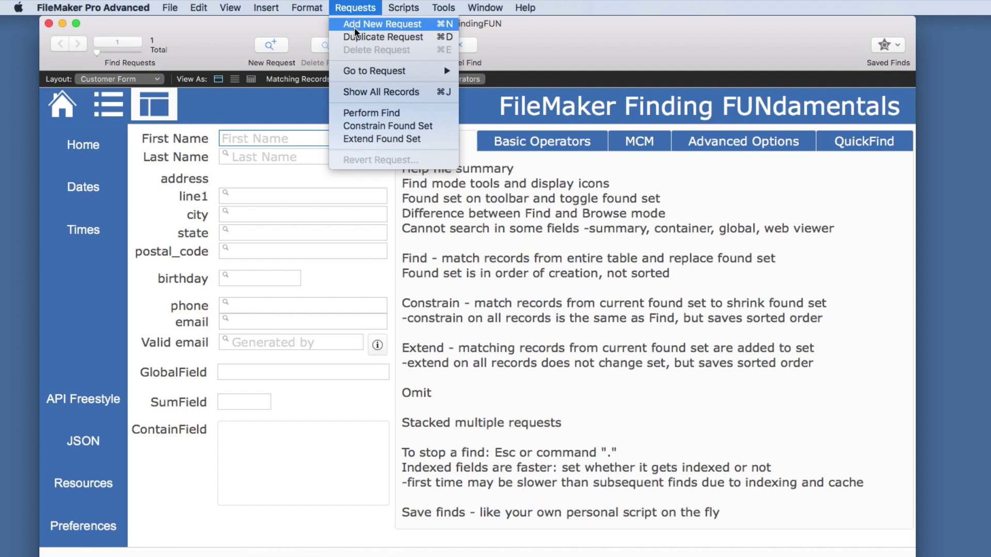
pyautogui.click(262, 23)
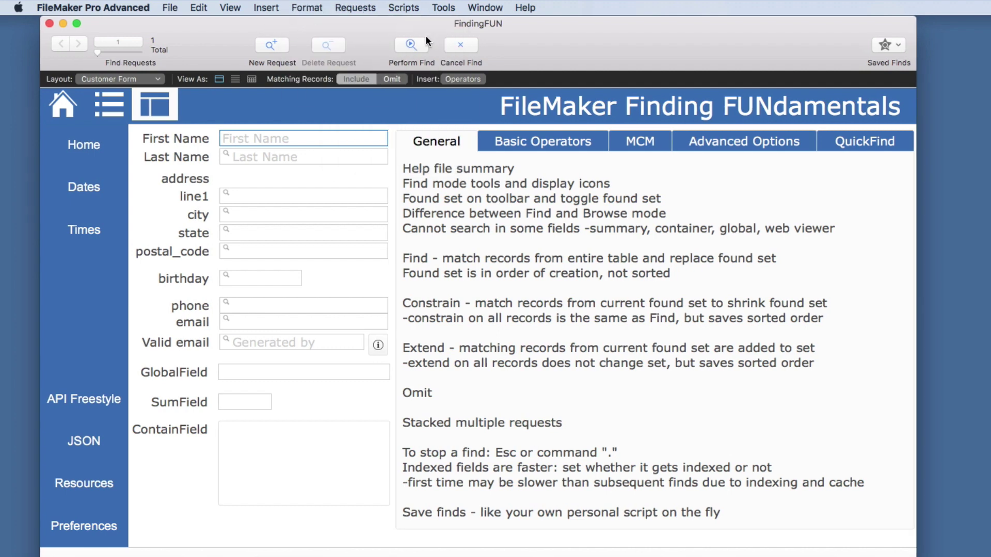
# Cancel the find, rerun the recent 'stu' find for 9 records, and start a new find request
pyautogui.click(460, 47)
pyautogui.click(354, 8)
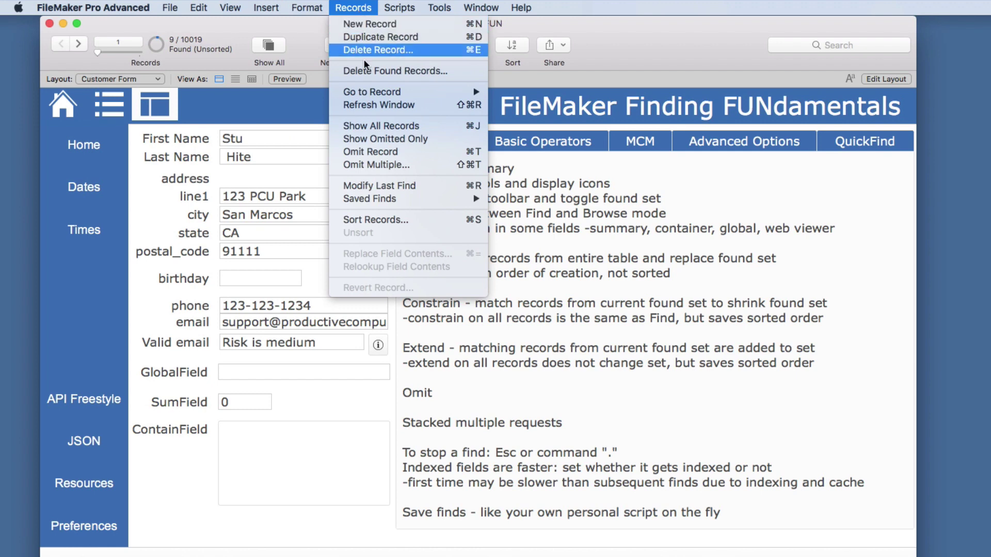
pyautogui.moveTo(387, 199)
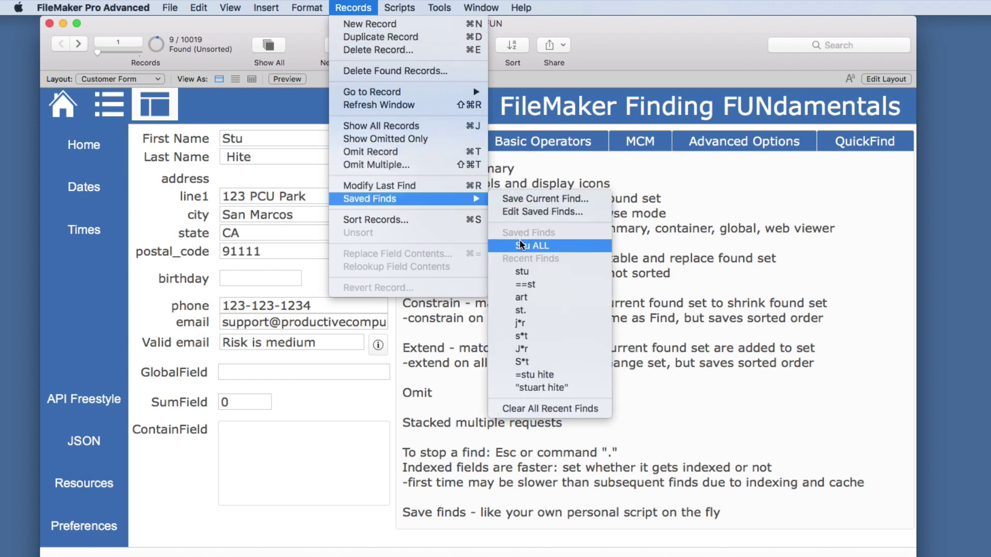
pyautogui.click(540, 272)
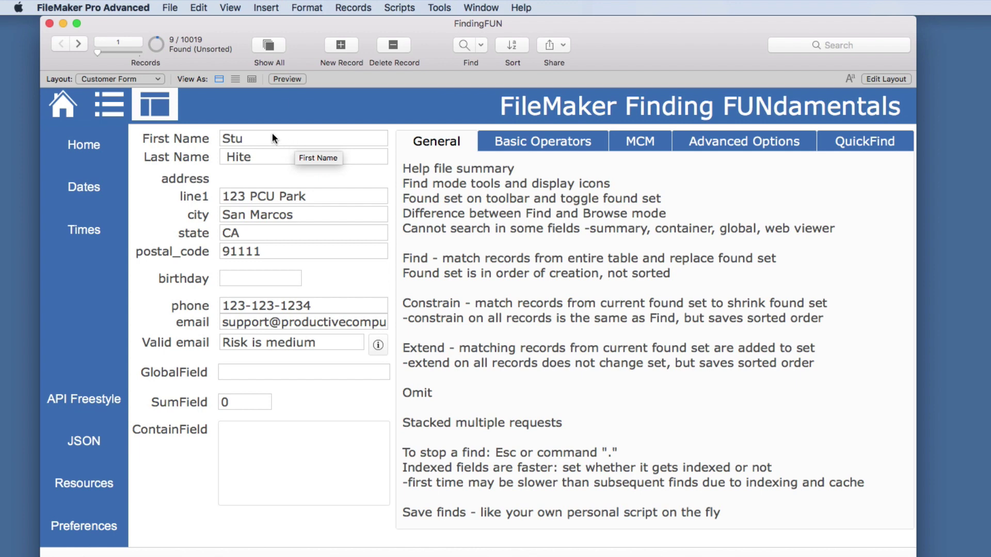
pyautogui.press('super+f')
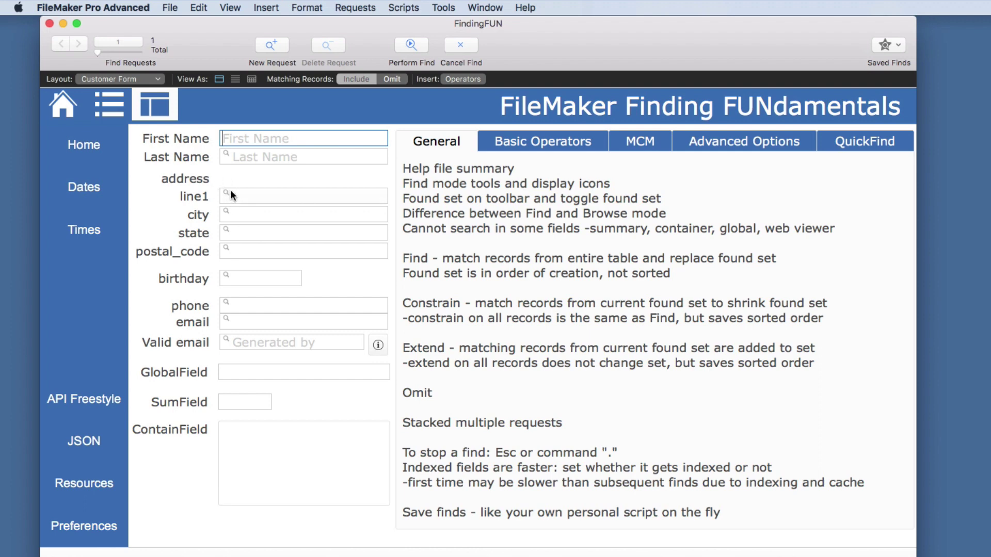
# Fill the First Name, Last Name, line1, city, state, postal_code and birthday find fields with placeholder text
pyautogui.write('sdfsd')
pyautogui.click(253, 161)
pyautogui.write('sdfsdf')
pyautogui.click(253, 197)
pyautogui.write('sdfsd')
pyautogui.click(252, 215)
pyautogui.write('dfsdf')
pyautogui.click(250, 232)
pyautogui.write('sdfsd')
pyautogui.click(250, 252)
pyautogui.write('sdfsd')
pyautogui.click(252, 276)
pyautogui.write('sdf')
pyautogui.click(258, 305)
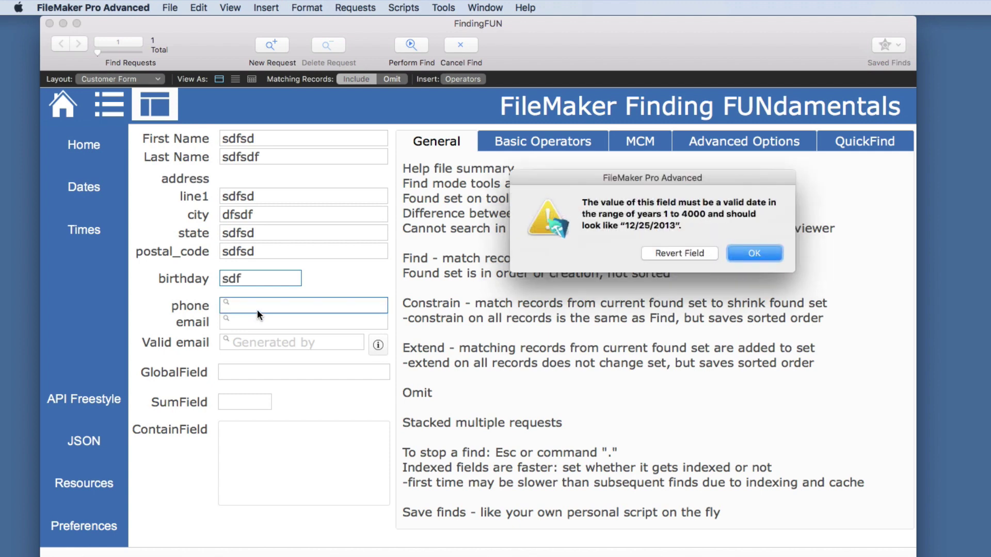
# Revert the invalid birthday entry and perform the find, keeping the 9-record found set
pyautogui.click(678, 254)
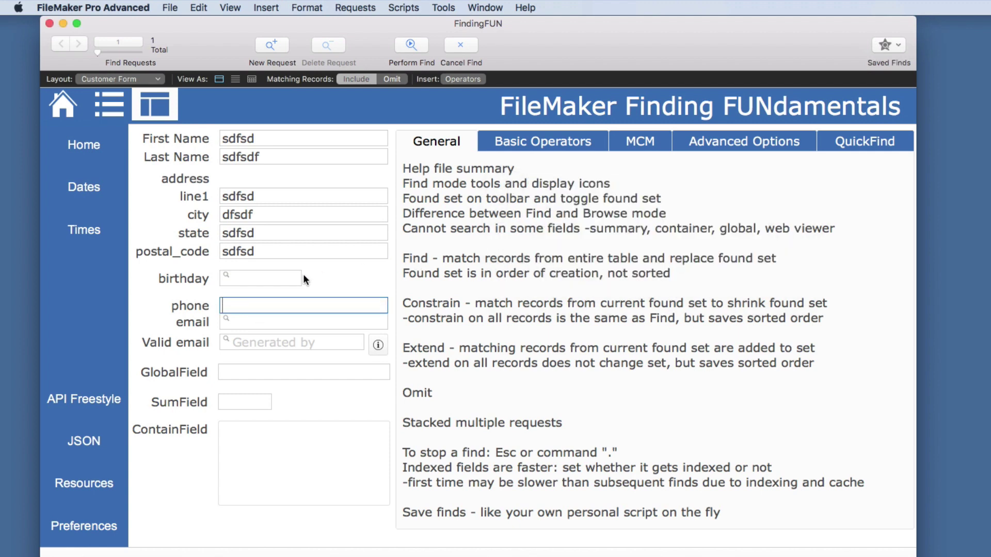
pyautogui.click(325, 279)
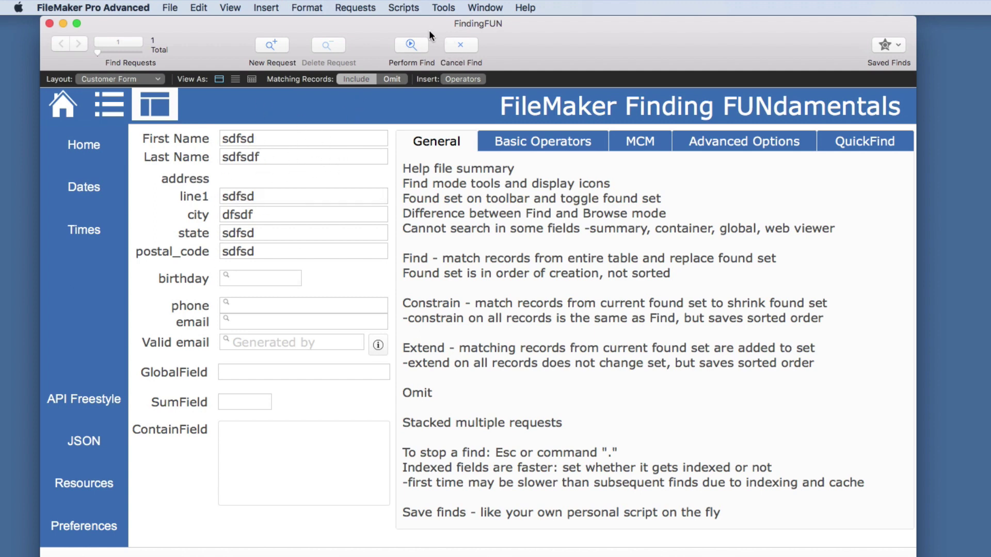
pyautogui.click(413, 45)
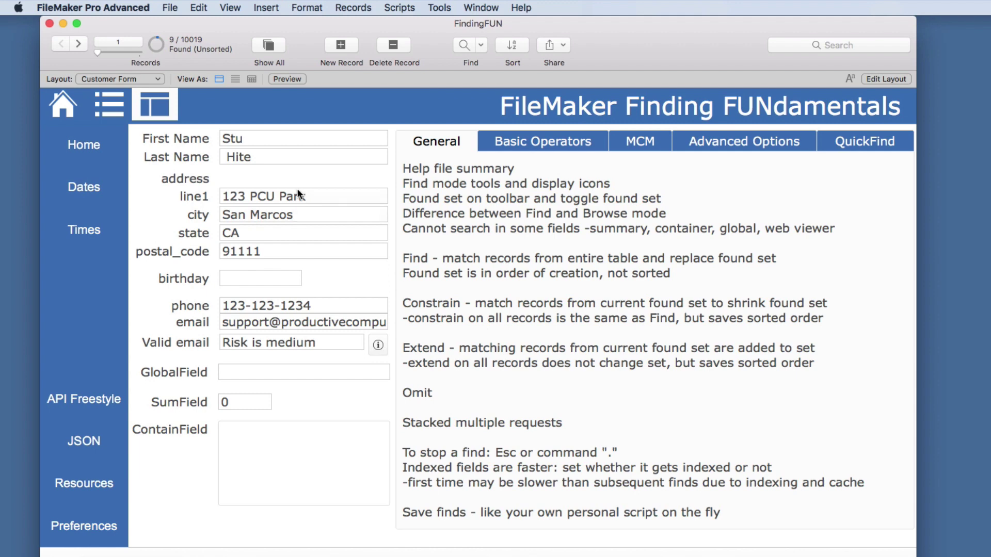
# Check Saved Finds, step through six found records, and view them in the Customer List layout
pyautogui.click(353, 8)
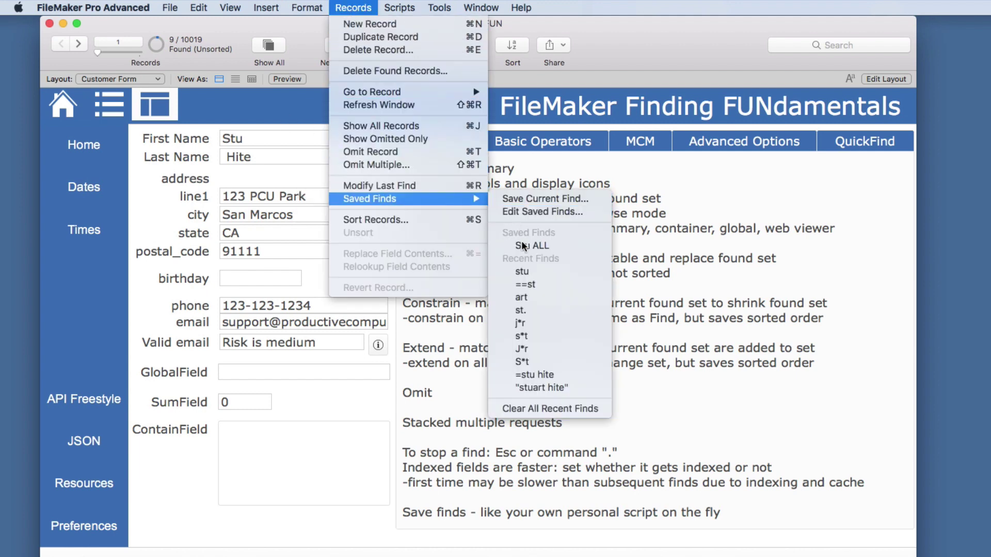
pyautogui.click(551, 245)
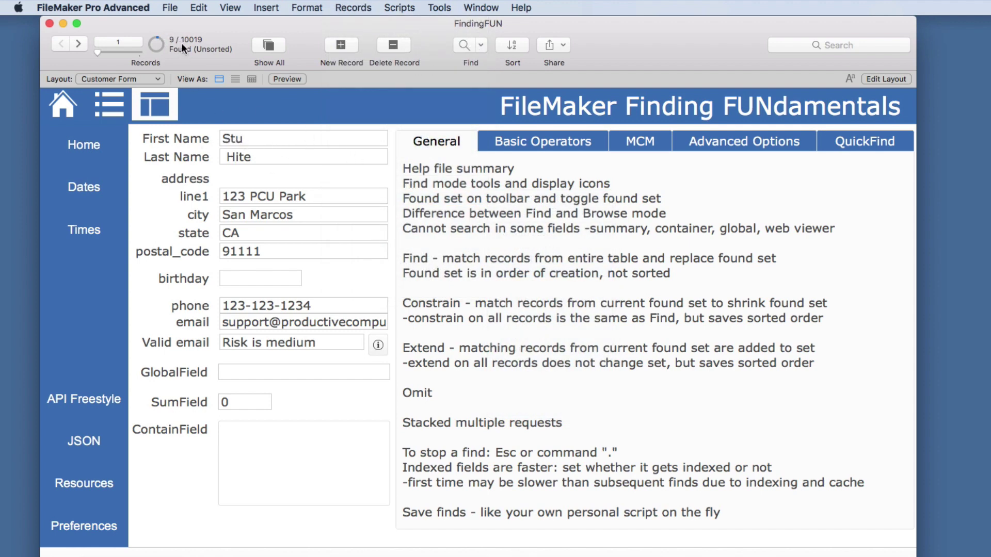
pyautogui.click(78, 44)
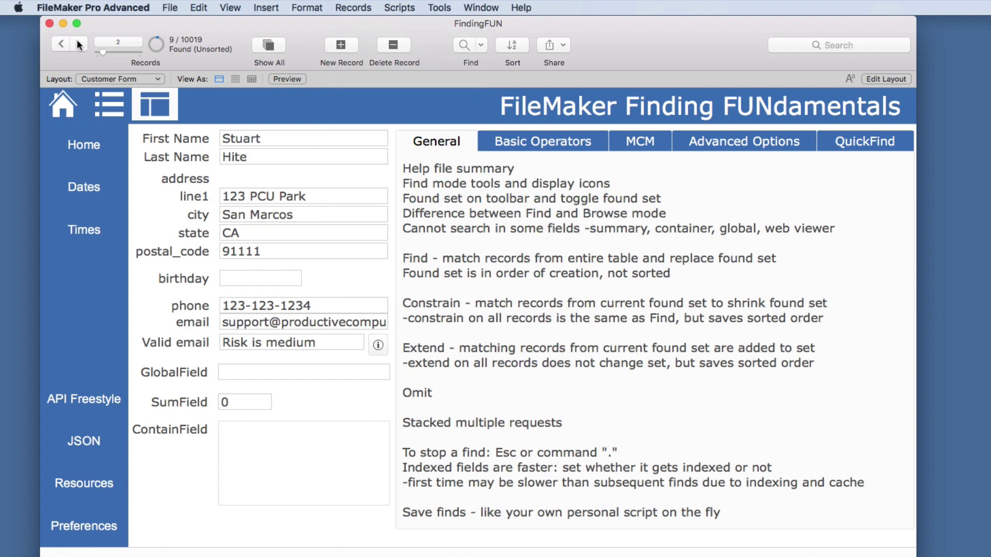
pyautogui.click(79, 44)
pyautogui.click(78, 44)
pyautogui.click(78, 44)
pyautogui.click(78, 44)
pyautogui.click(79, 44)
pyautogui.click(109, 107)
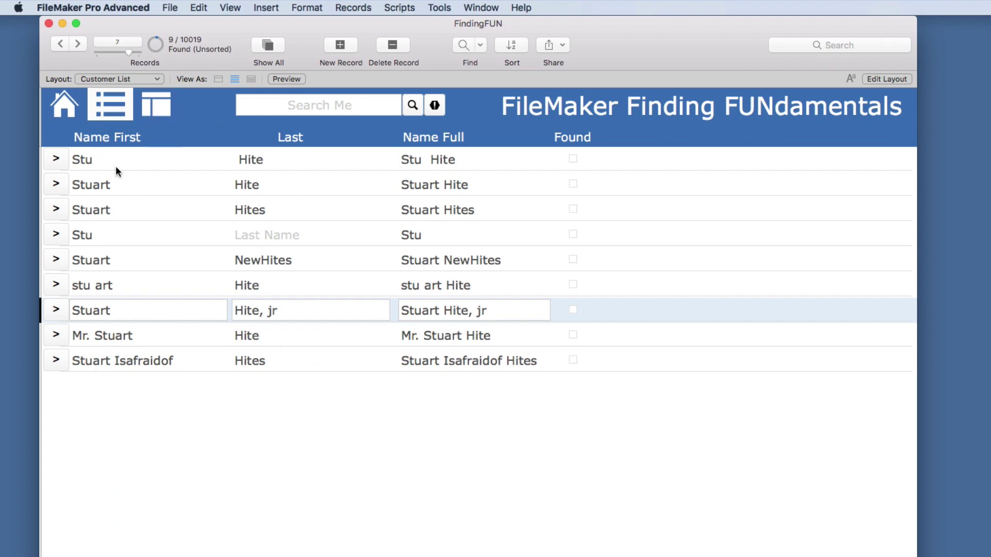
# Find first names containing 'st' from the list, then view the 9 results in Customer Form
pyautogui.press('super+f')
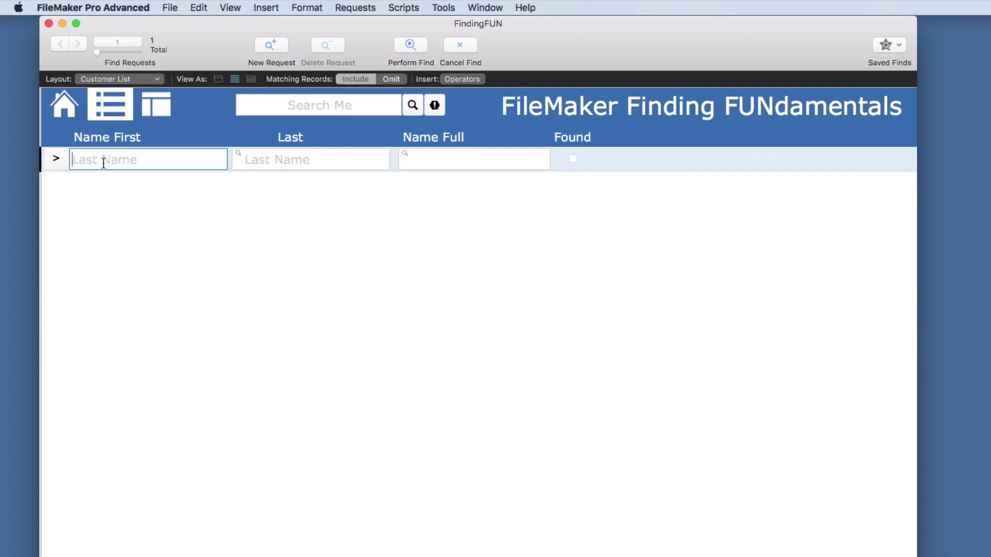
pyautogui.write('sr')
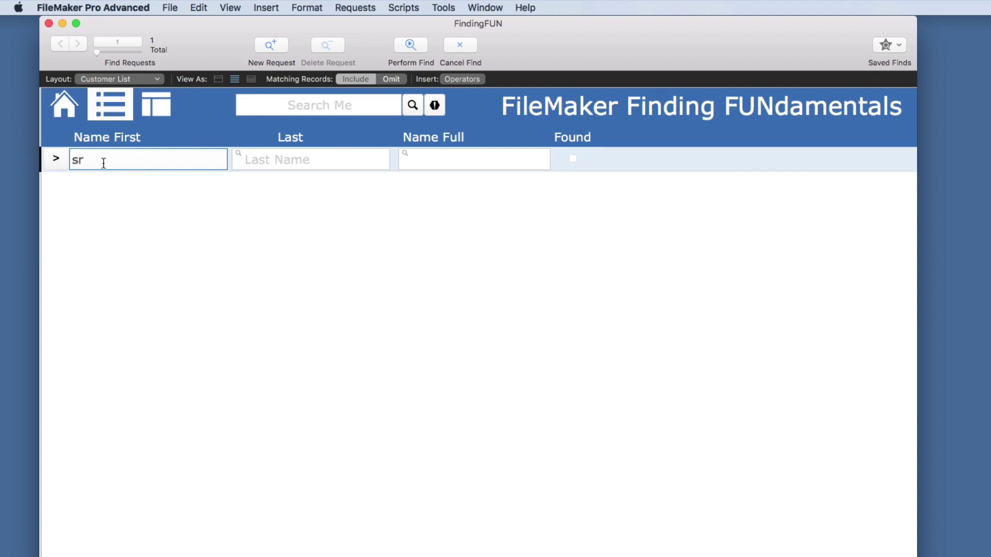
pyautogui.press('BackSpace')
pyautogui.write('t')
pyautogui.press('Return')
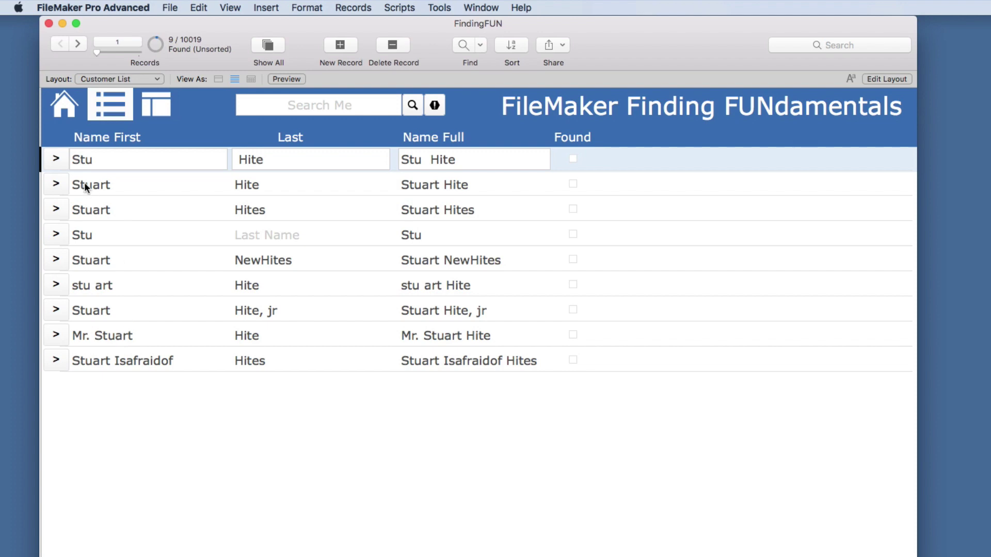
pyautogui.click(163, 106)
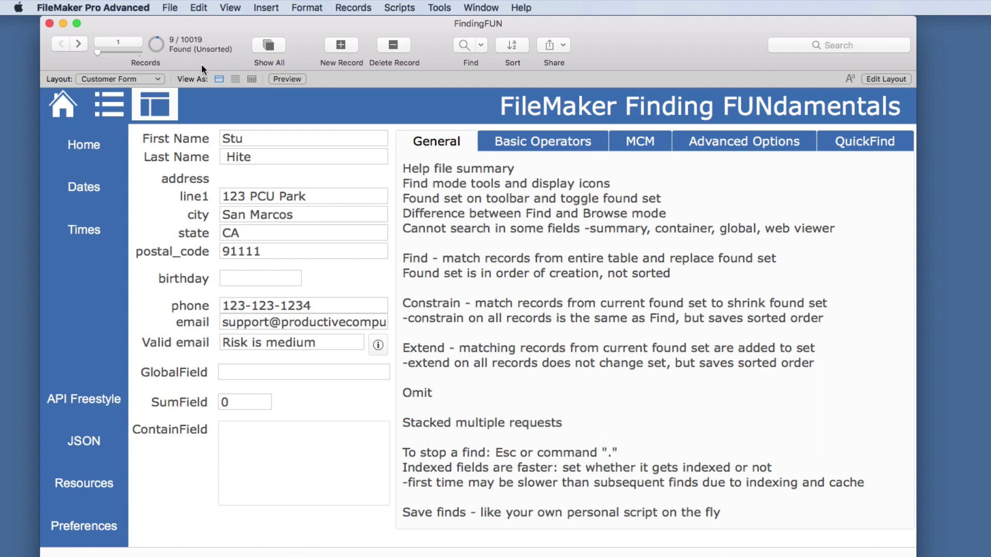
# Toggle the found set between omitted and found records, ending on the 9 found, then enter Find mode
pyautogui.click(156, 45)
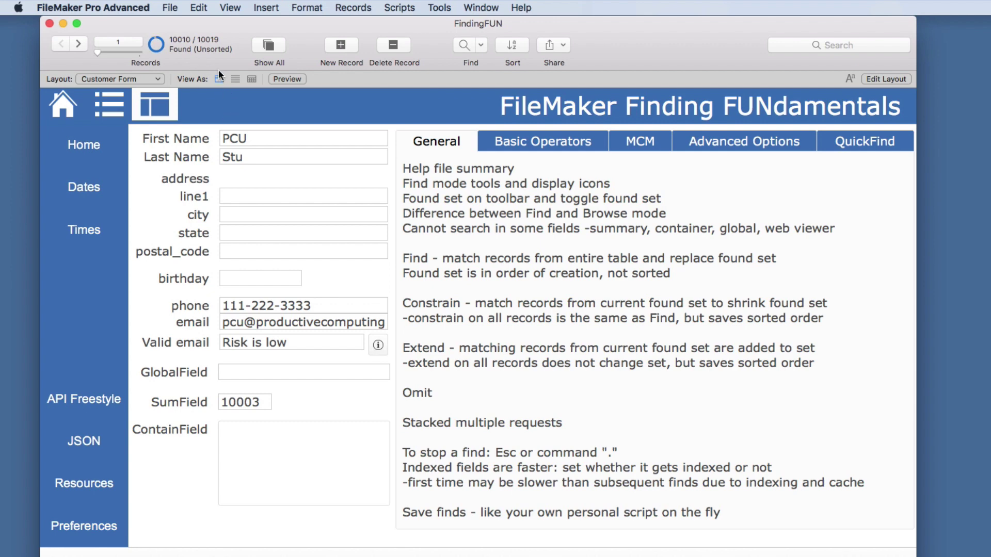
pyautogui.click(156, 44)
pyautogui.click(156, 43)
pyautogui.click(156, 44)
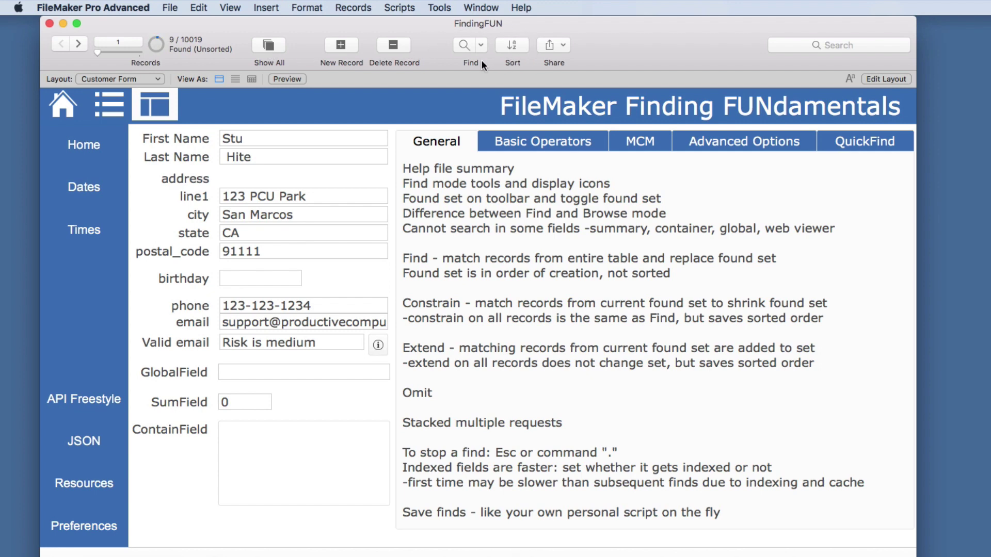
pyautogui.click(463, 41)
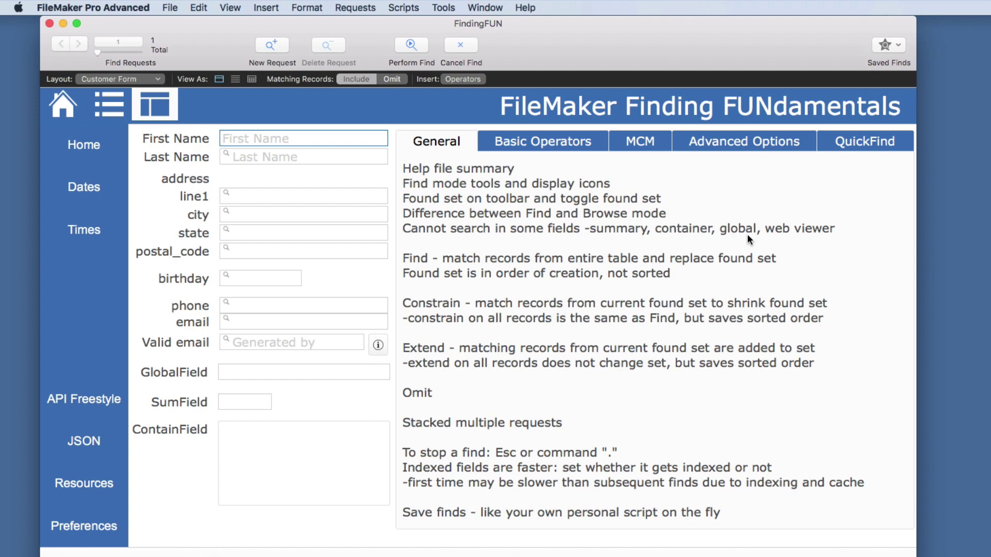
# Try entering find criteria in the GlobalField, state and birthday fields
pyautogui.click(263, 379)
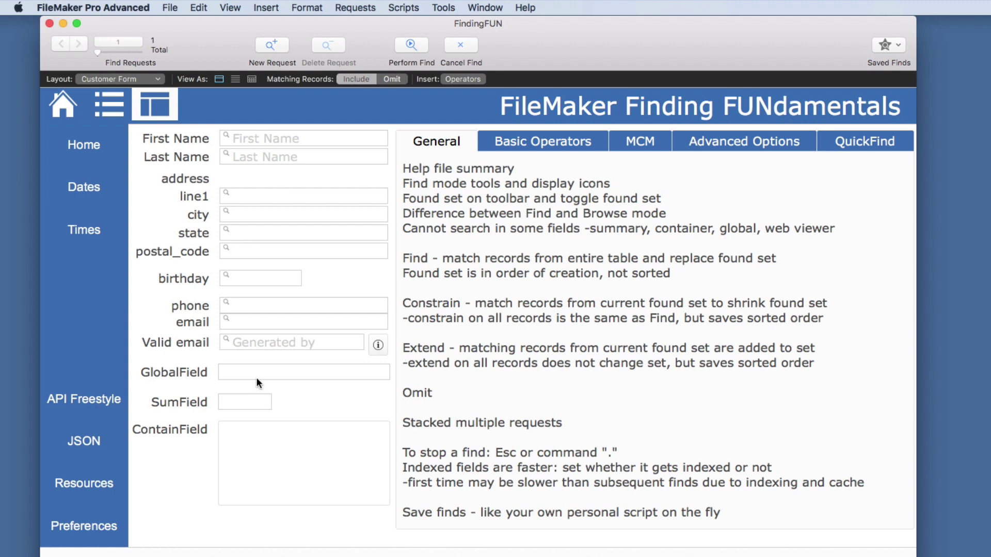
pyautogui.click(250, 232)
pyautogui.click(259, 279)
pyautogui.click(243, 370)
pyautogui.click(446, 55)
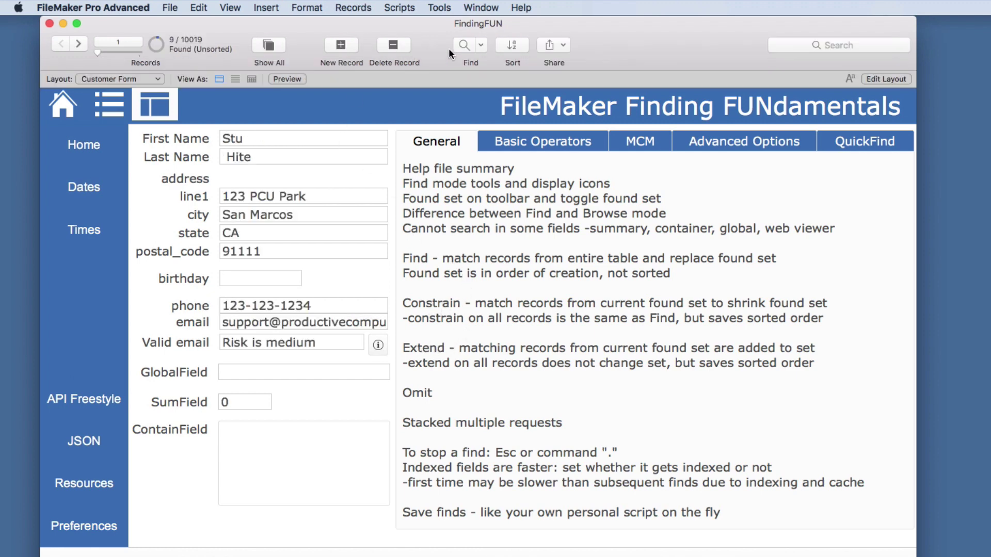
pyautogui.click(353, 8)
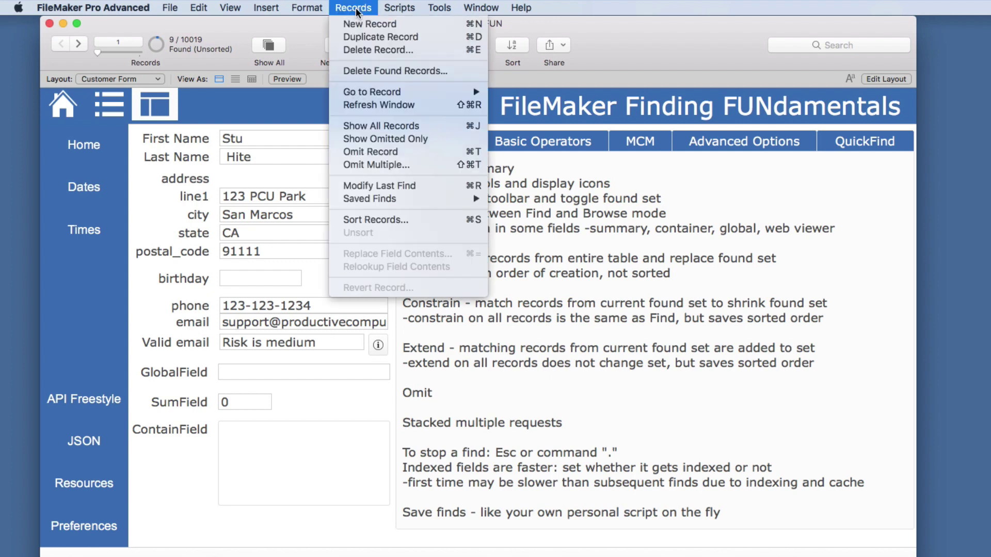
pyautogui.moveTo(240, 9)
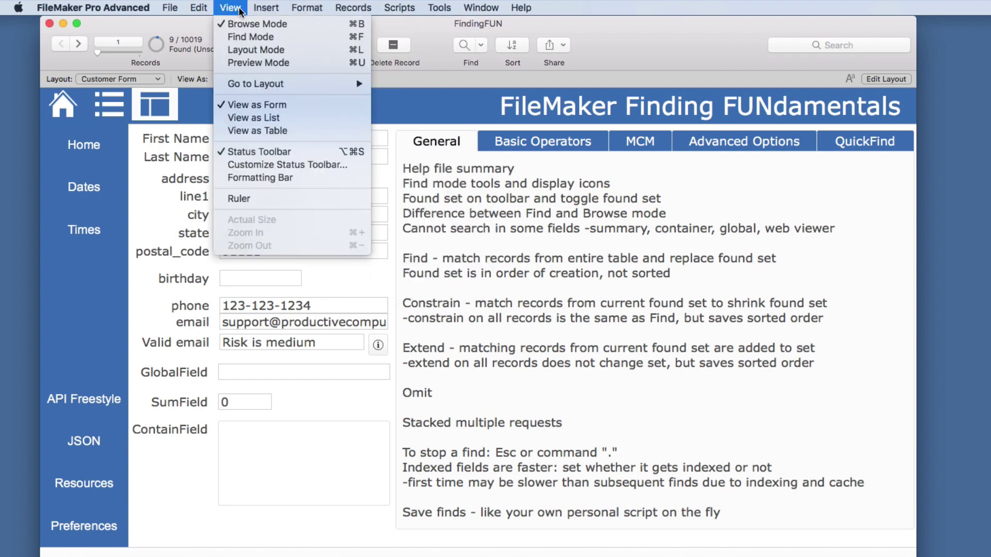
pyautogui.click(243, 37)
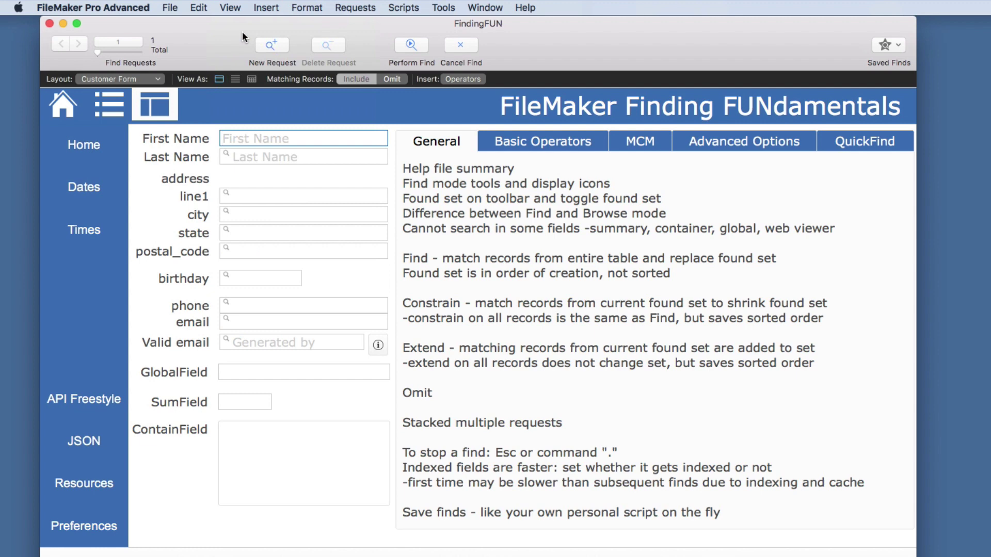
pyautogui.click(353, 7)
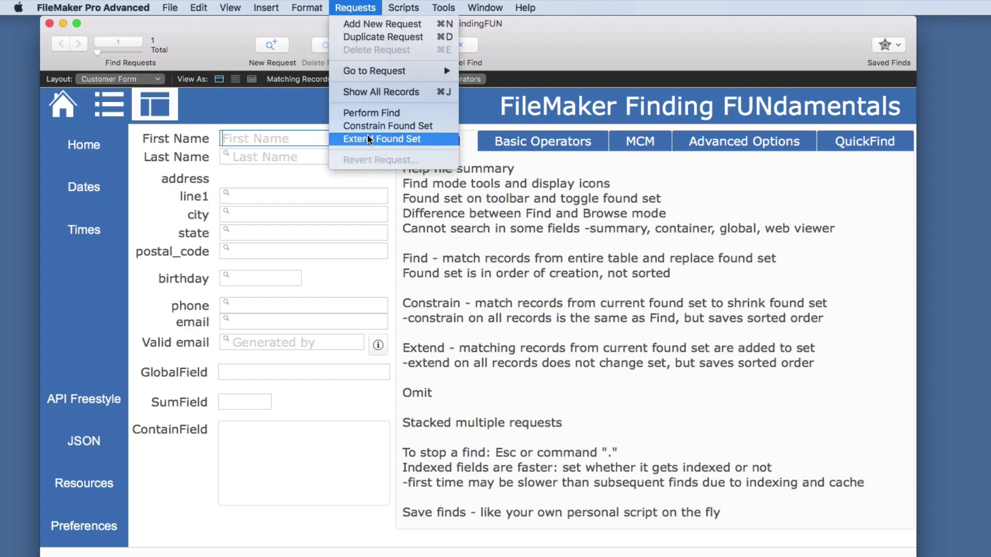
pyautogui.click(326, 105)
pyautogui.click(460, 45)
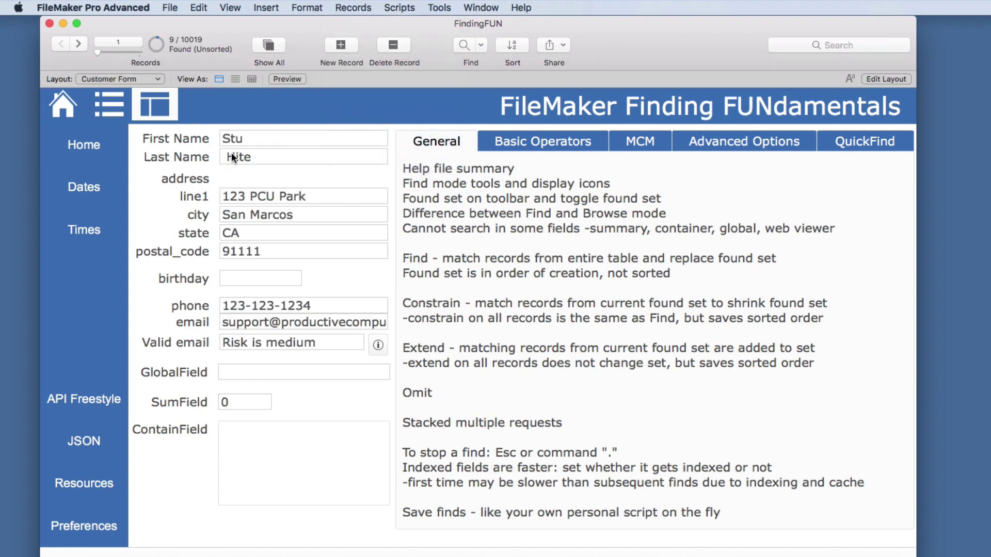
# Select 'PCU' in address line1 and use Find Matching Records, yielding 14 records
pyautogui.rightClick(229, 137)
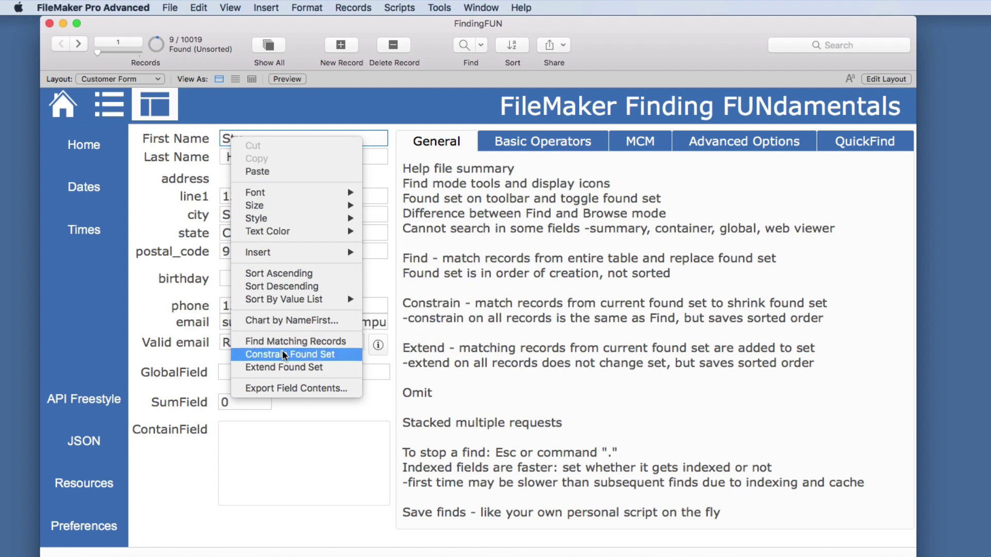
pyautogui.click(355, 53)
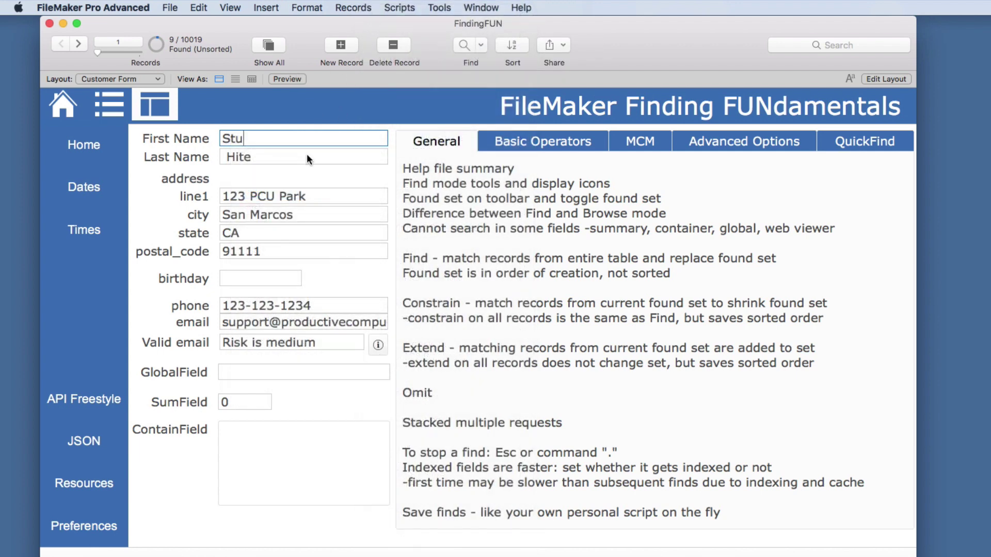
pyautogui.doubleClick(265, 194)
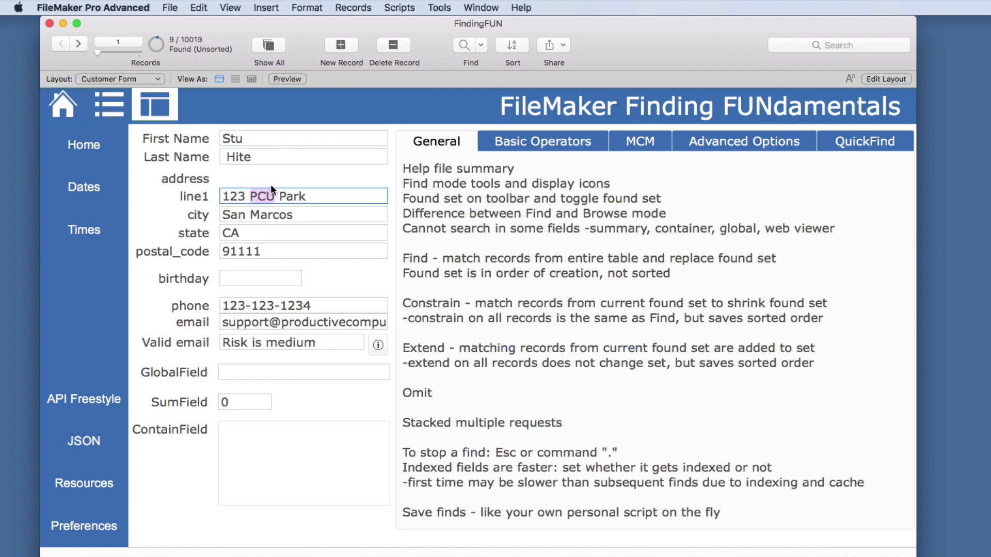
pyautogui.rightClick(260, 197)
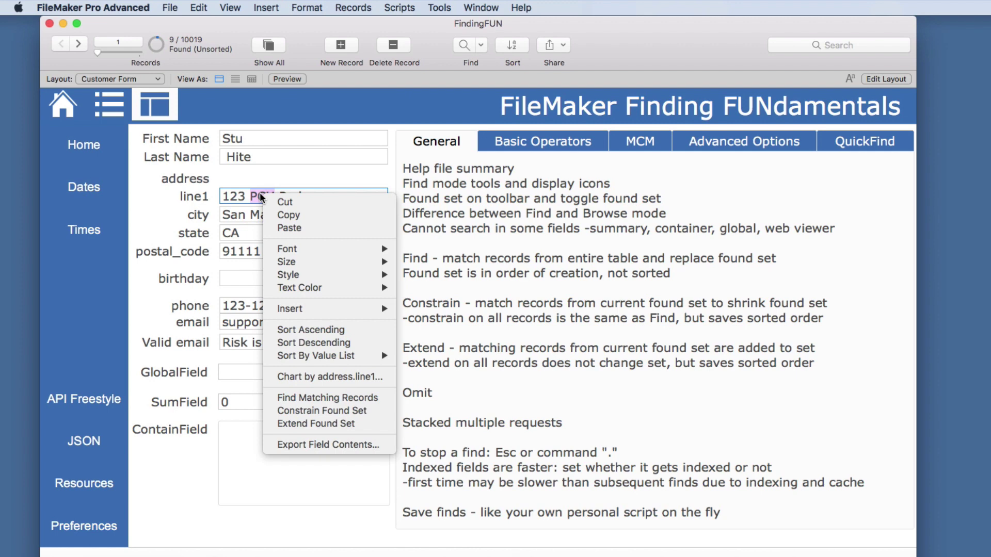
pyautogui.click(295, 399)
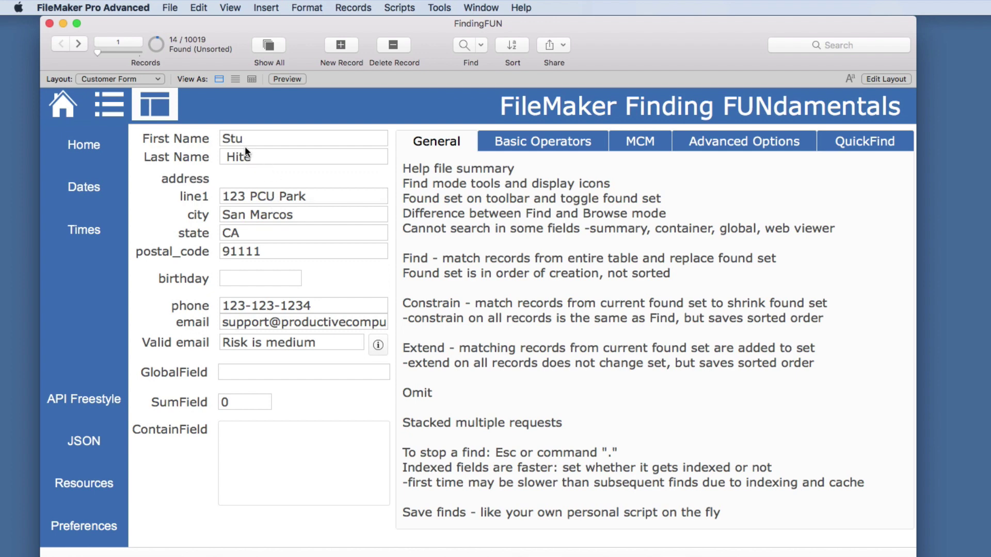
pyautogui.rightClick(235, 233)
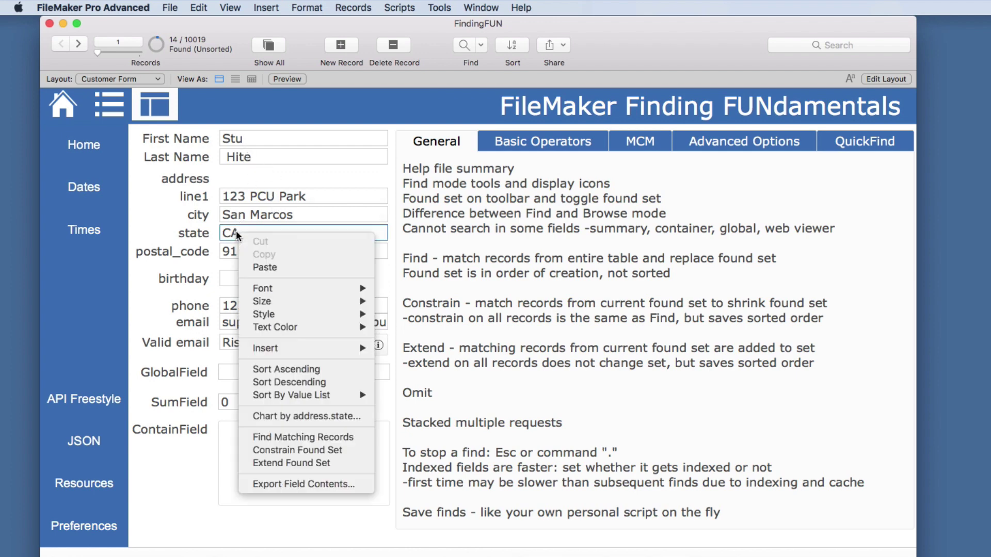
# Find all records matching the state value CA, giving 577 records
pyautogui.click(306, 437)
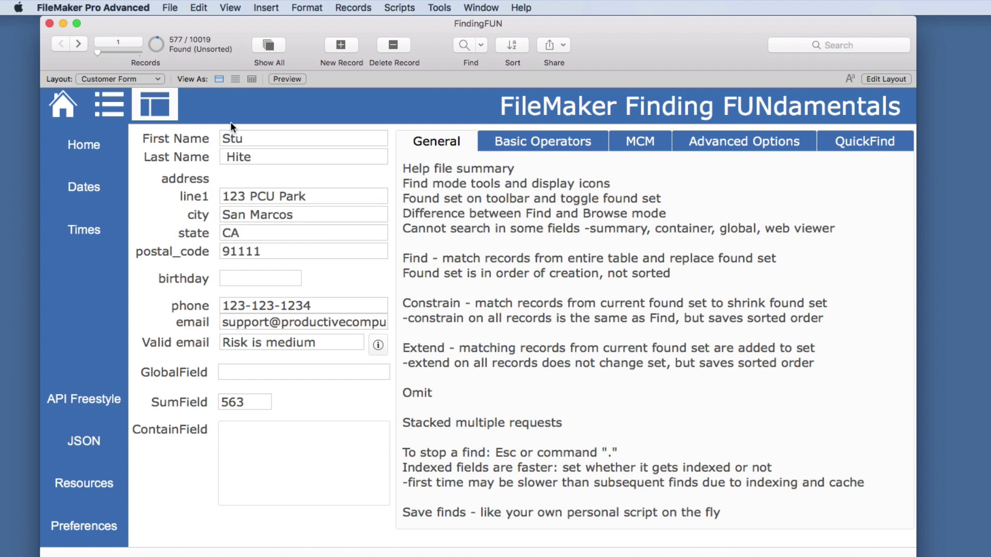
# Constrain the CA records to the current first name (9), then extend with postal code 91111 (14)
pyautogui.rightClick(233, 136)
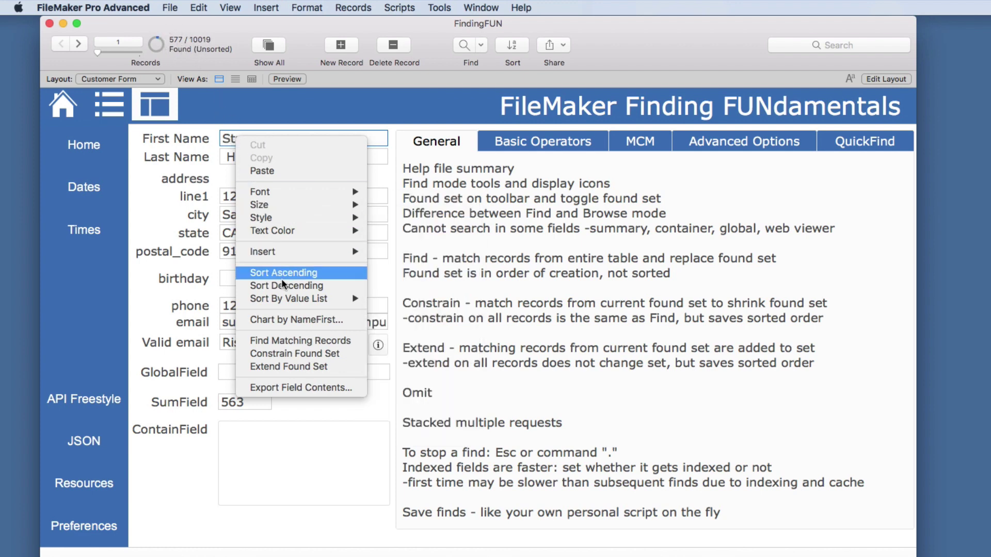
pyautogui.click(300, 354)
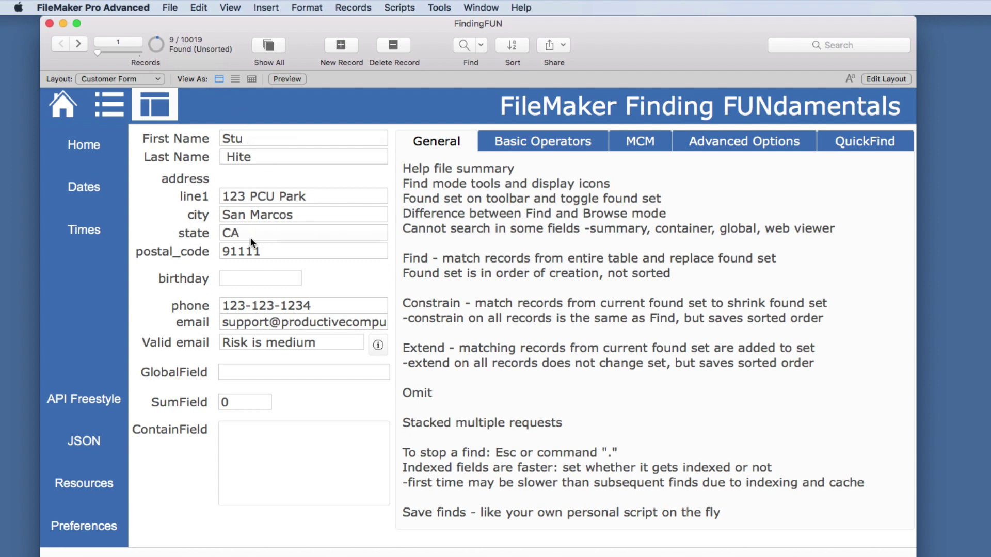
pyautogui.rightClick(240, 253)
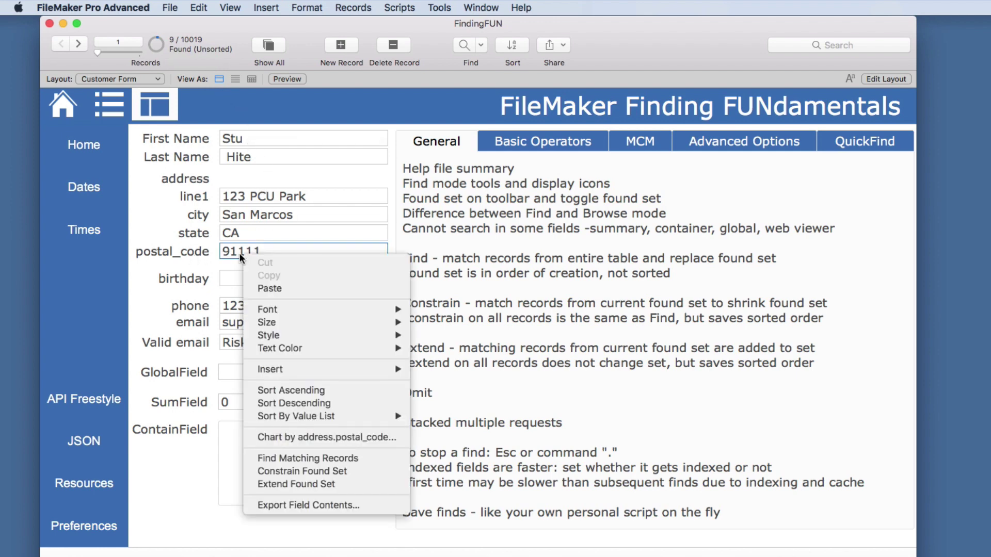
pyautogui.moveTo(264, 308)
pyautogui.click(305, 486)
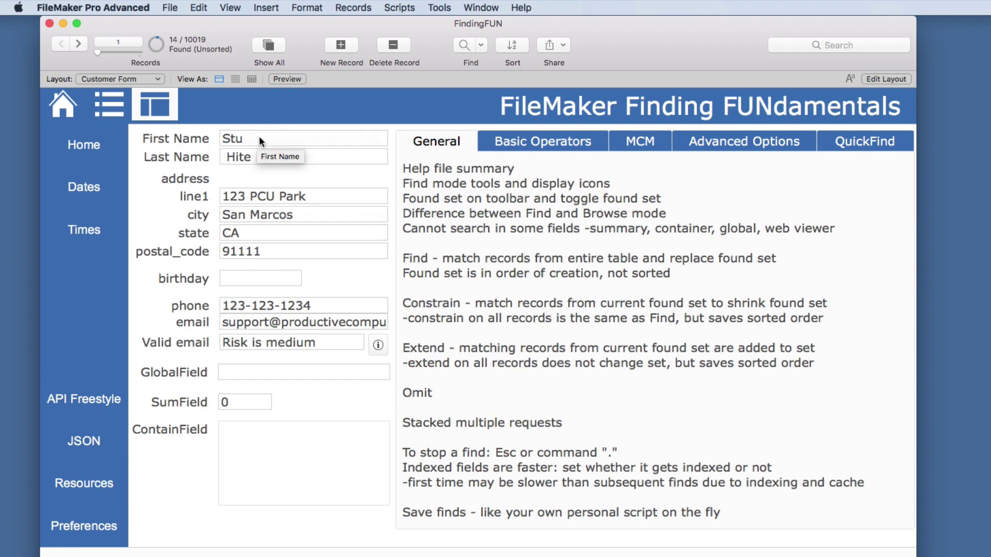
# Show all records, sort them by first name ascending, and find records matching the first name
pyautogui.click(270, 47)
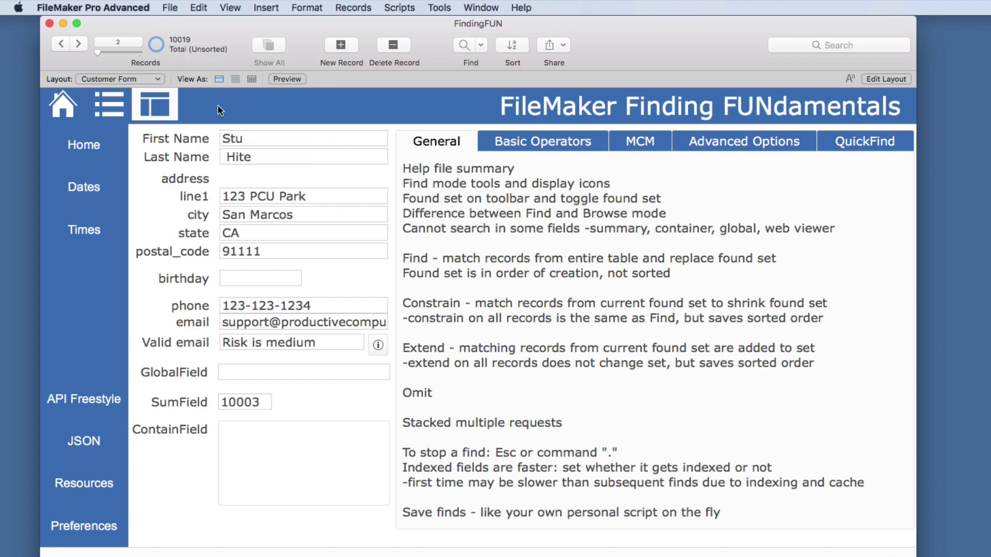
pyautogui.click(268, 139)
pyautogui.rightClick(280, 136)
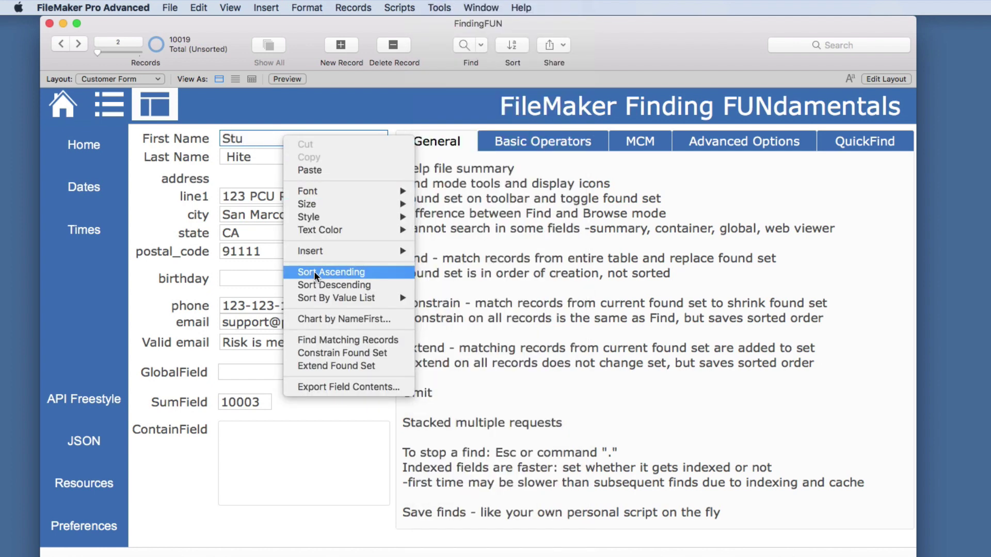
pyautogui.click(313, 272)
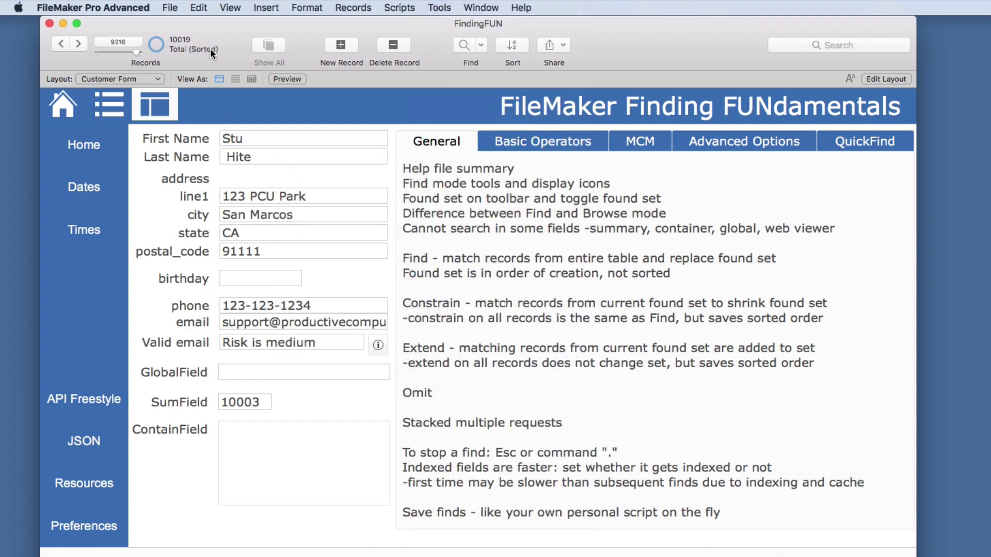
pyautogui.rightClick(240, 137)
pyautogui.click(313, 342)
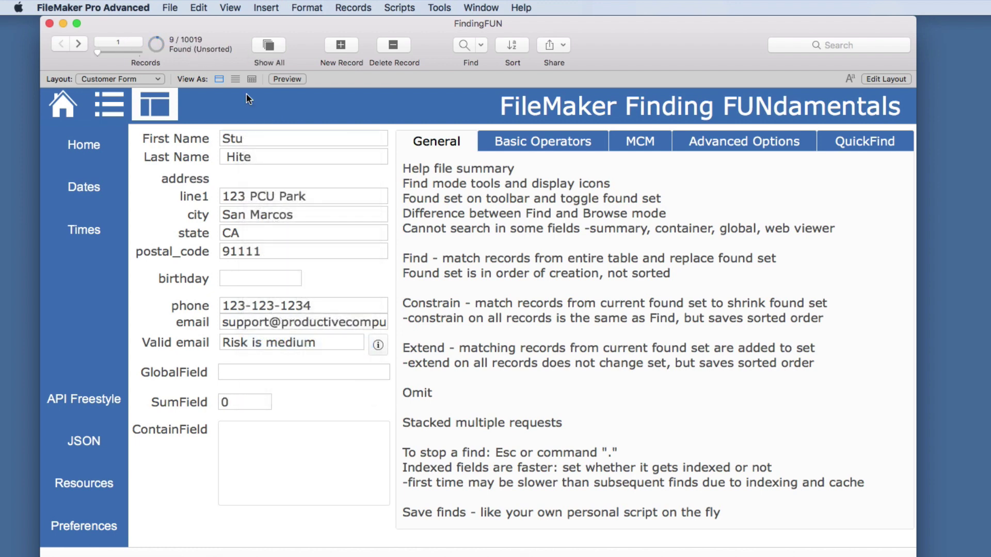
# Show all again, sort by first name, constrain to matching first names, then extend with CA records
pyautogui.click(270, 47)
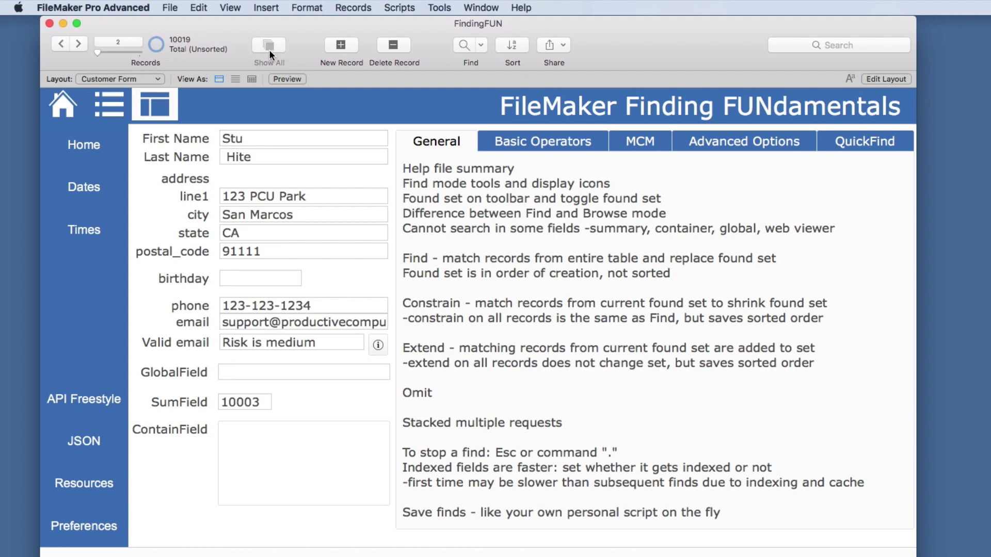
pyautogui.rightClick(253, 139)
pyautogui.click(293, 281)
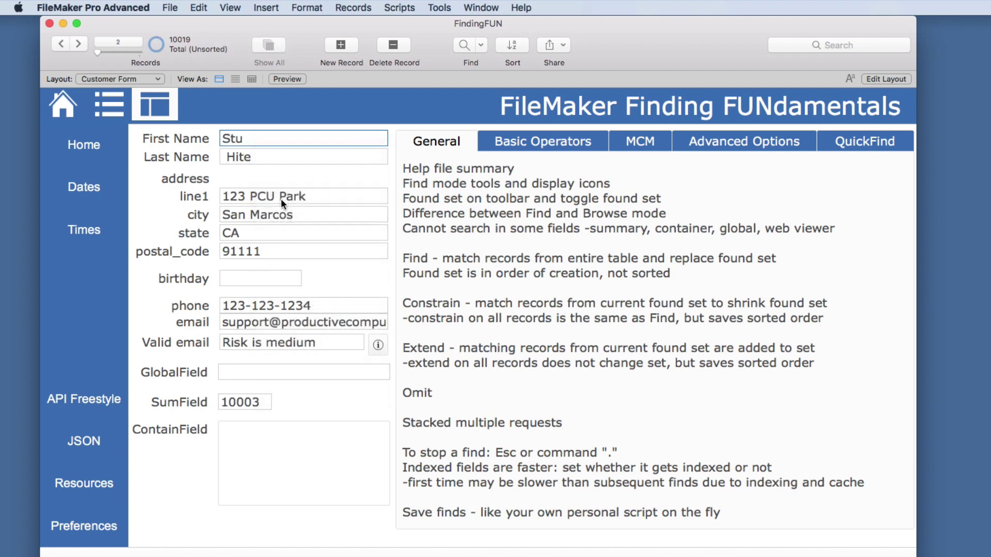
pyautogui.rightClick(237, 137)
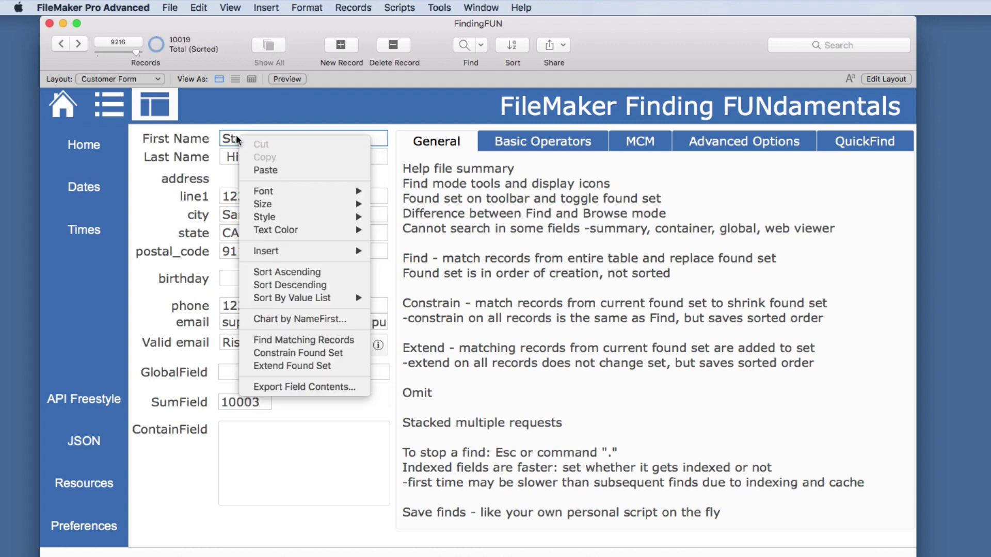
pyautogui.click(293, 353)
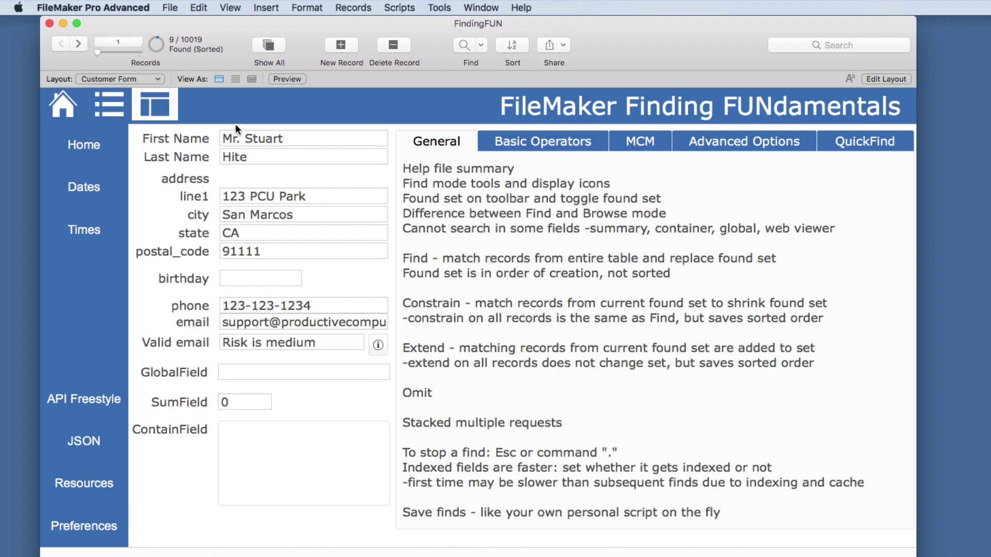
pyautogui.rightClick(242, 228)
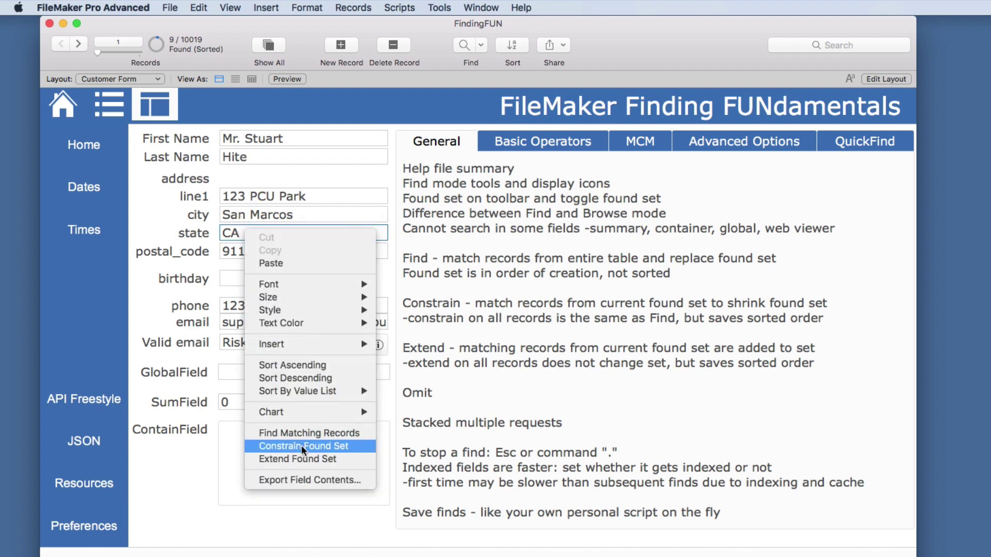
pyautogui.click(305, 459)
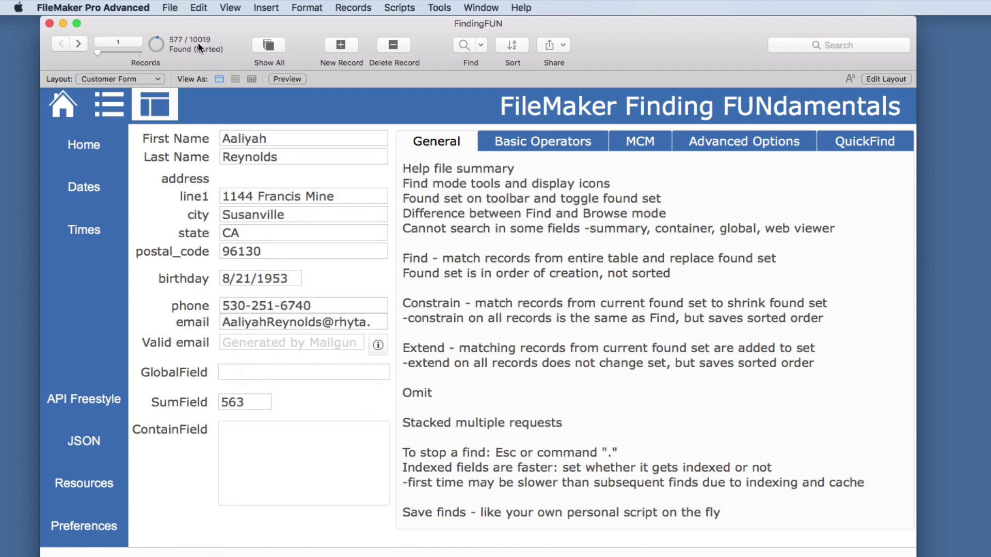
# Show all 10019 records sorted by first name, extend by state CA, and start a blank find
pyautogui.press('super+j')
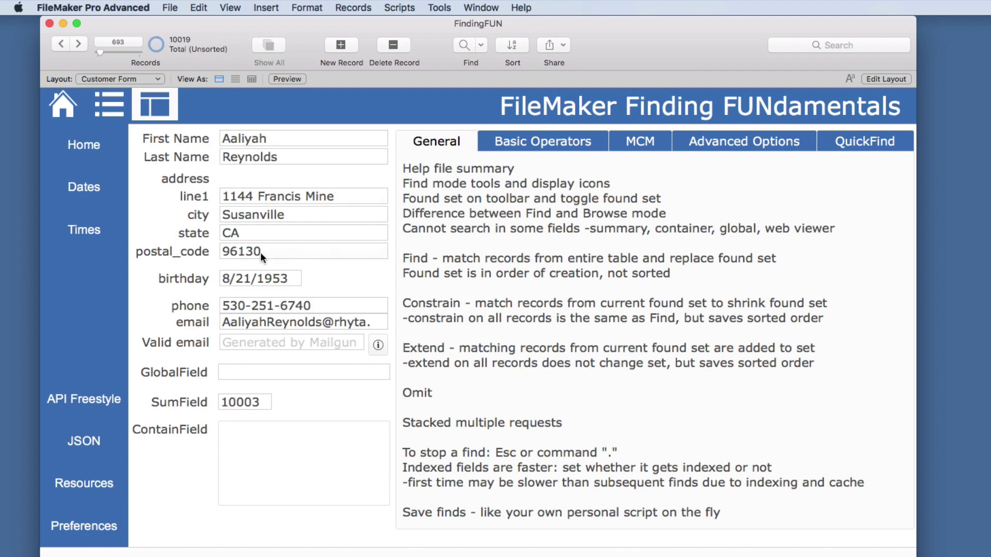
pyautogui.rightClick(246, 234)
pyautogui.rightClick(237, 137)
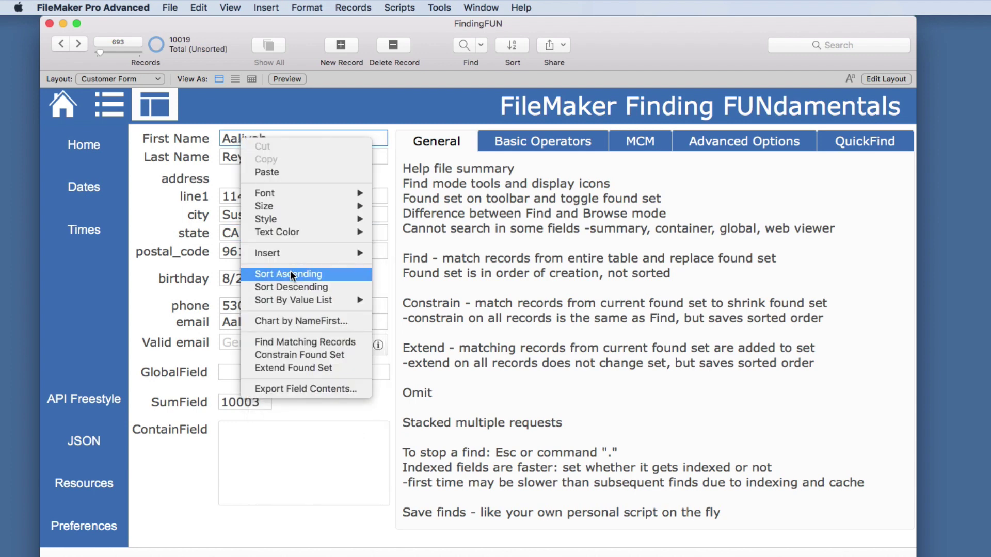
pyautogui.click(291, 272)
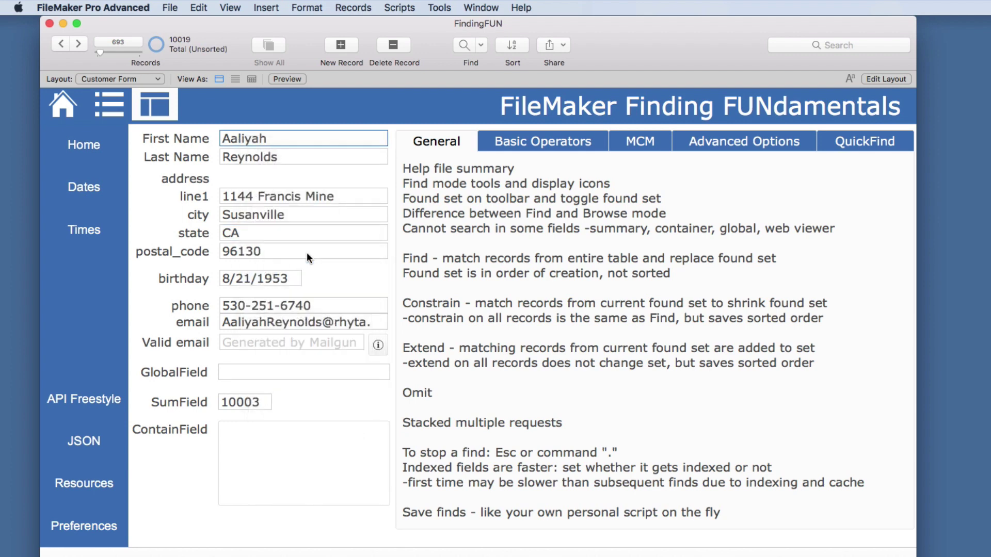
pyautogui.rightClick(243, 233)
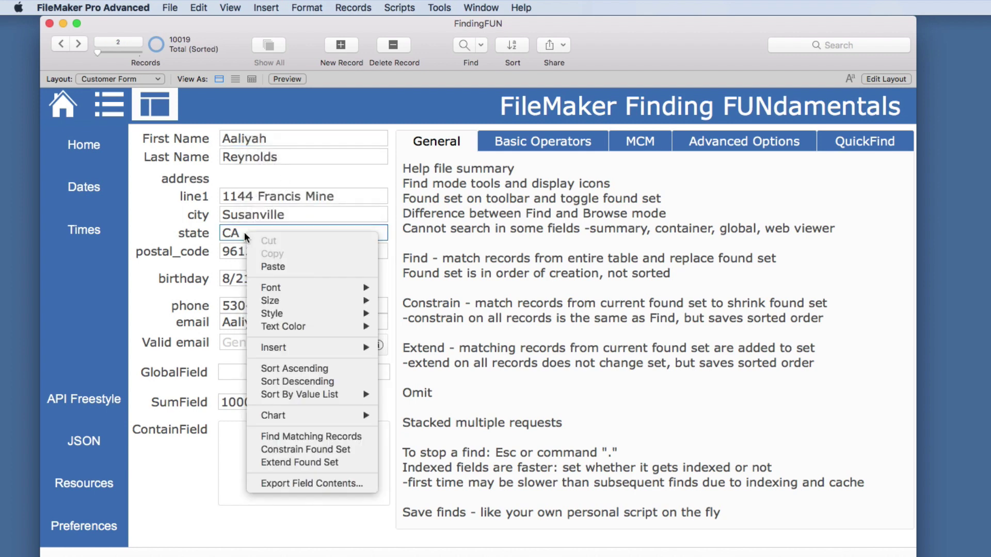
pyautogui.click(300, 464)
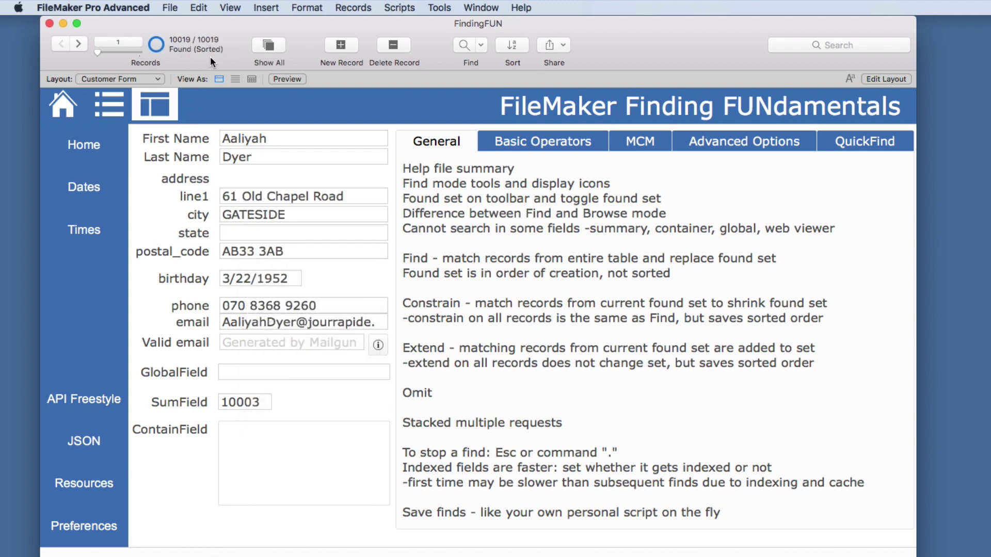
pyautogui.click(464, 45)
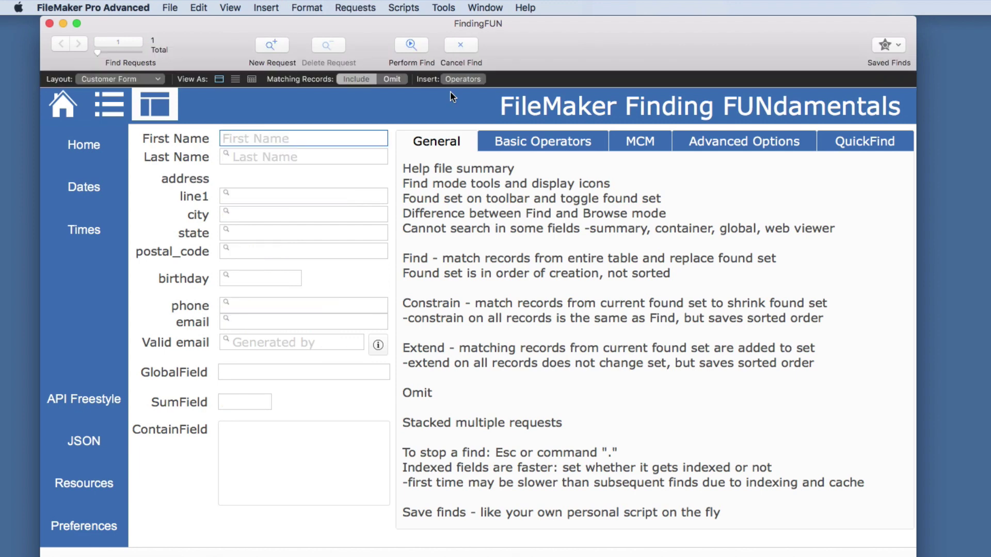
# Run a new find for first name 'st', toggling Omit back to Include, to find 9 records
pyautogui.click(461, 45)
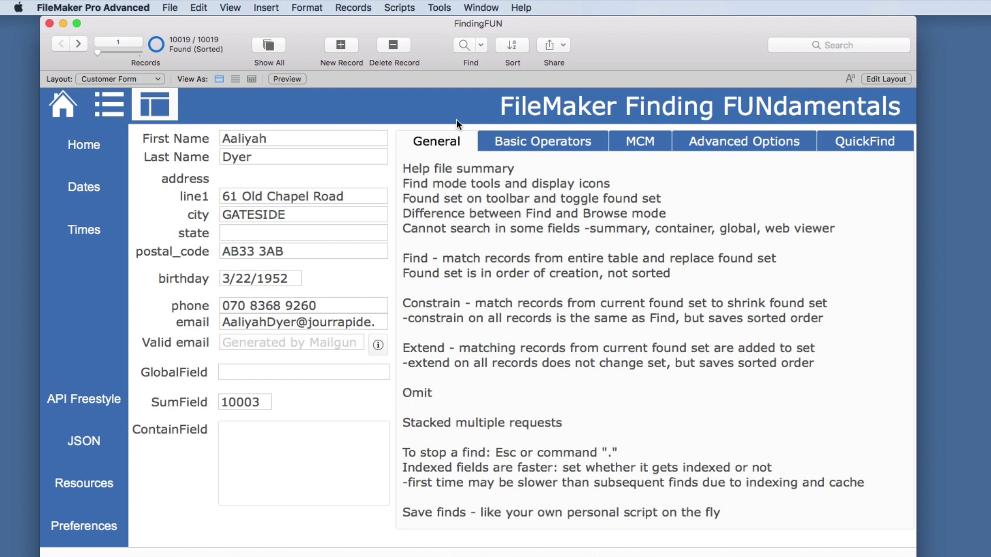
pyautogui.click(463, 44)
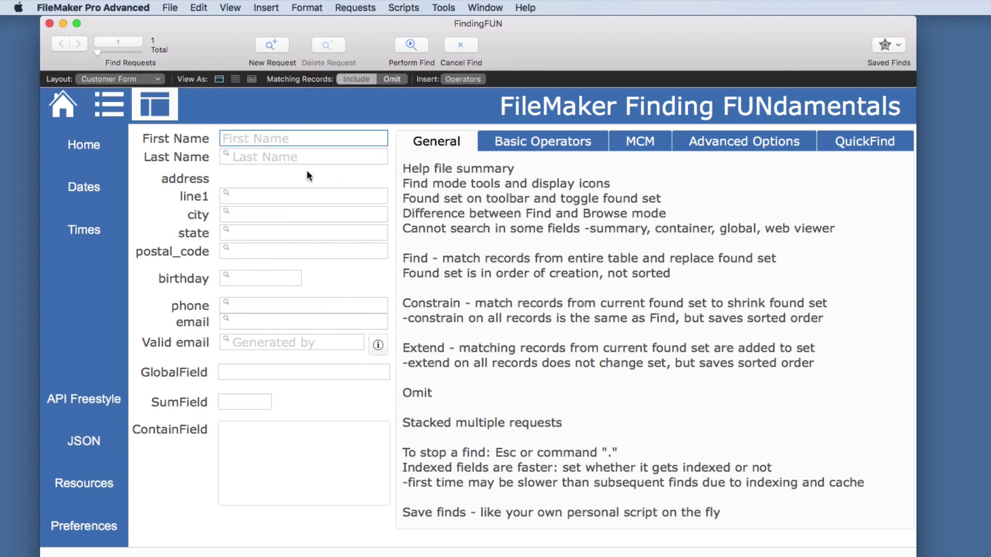
pyautogui.write('stu')
pyautogui.click(393, 80)
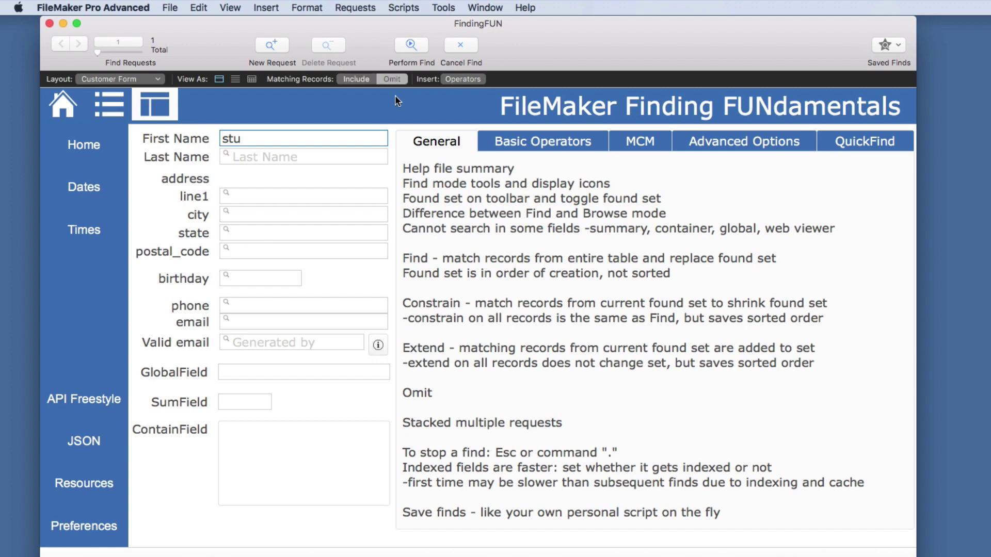
pyautogui.click(355, 78)
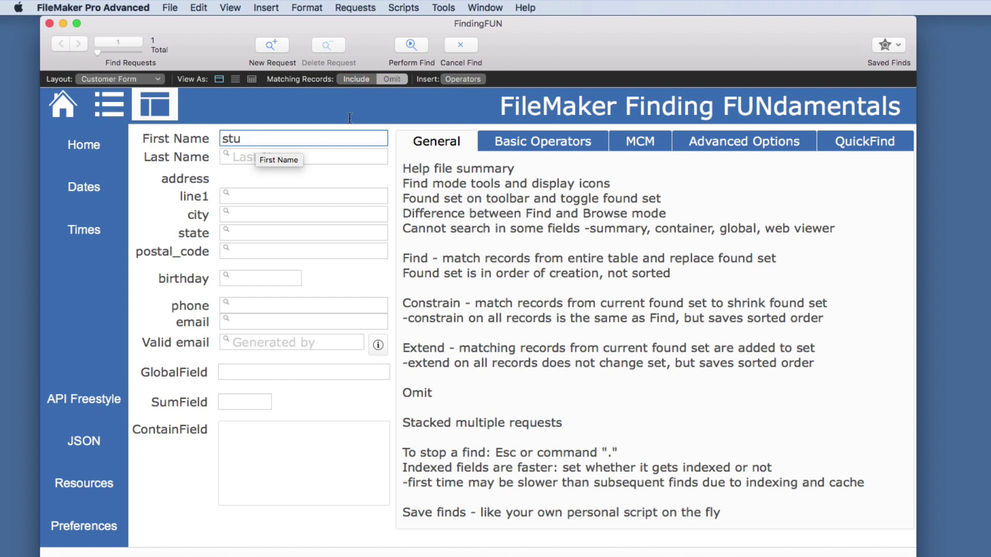
pyautogui.click(410, 45)
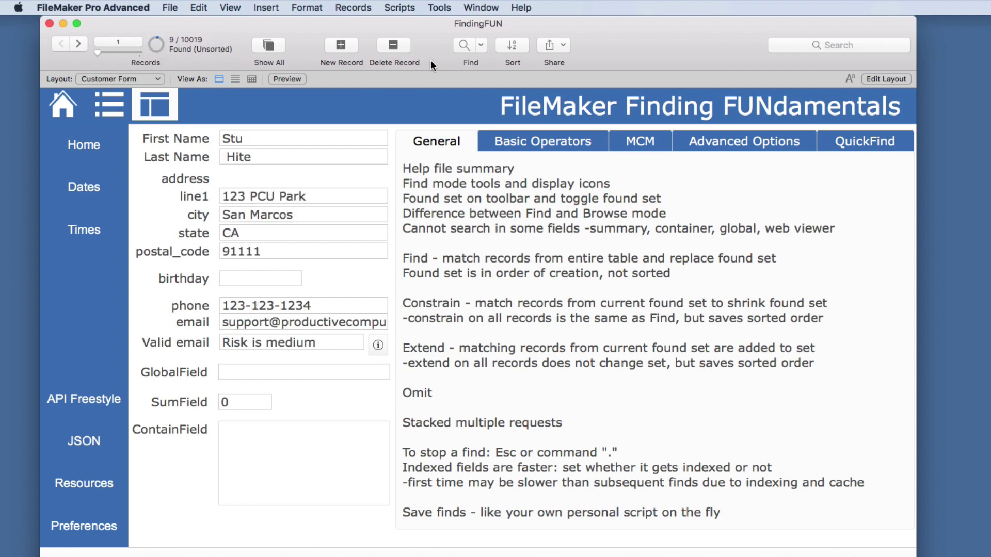
# Find records matching the first name, flip to the other 10010 records, and start a new find
pyautogui.rightClick(240, 137)
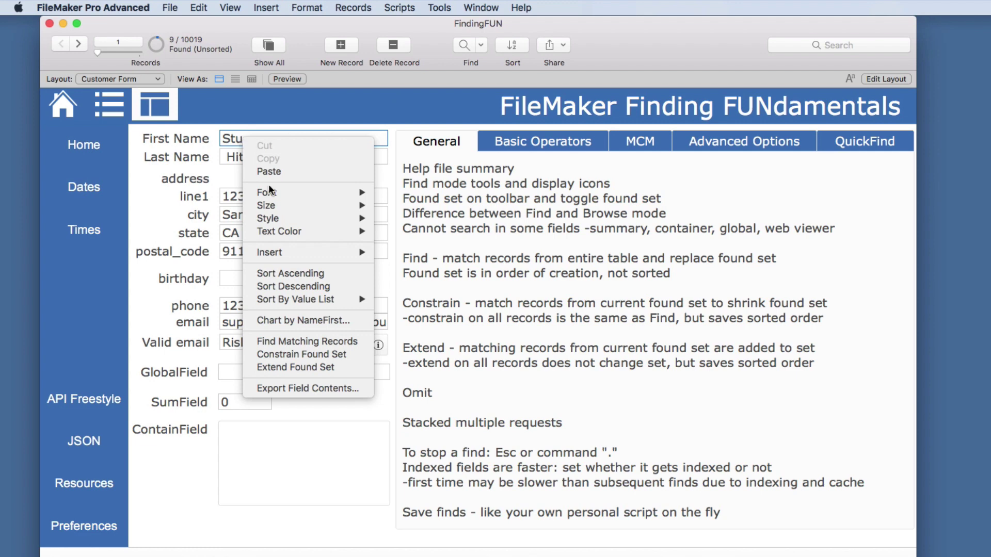
pyautogui.click(302, 339)
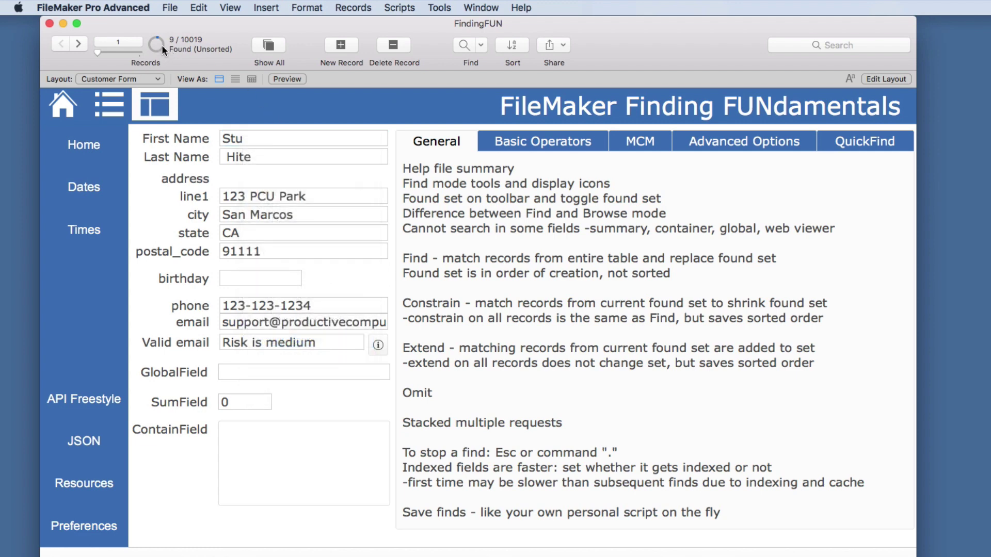
pyautogui.click(159, 45)
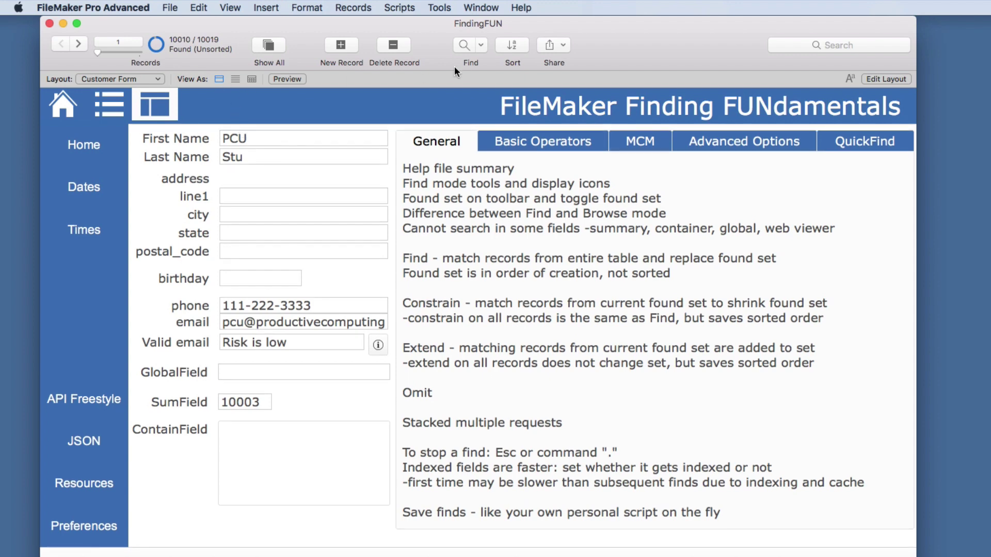
pyautogui.click(462, 45)
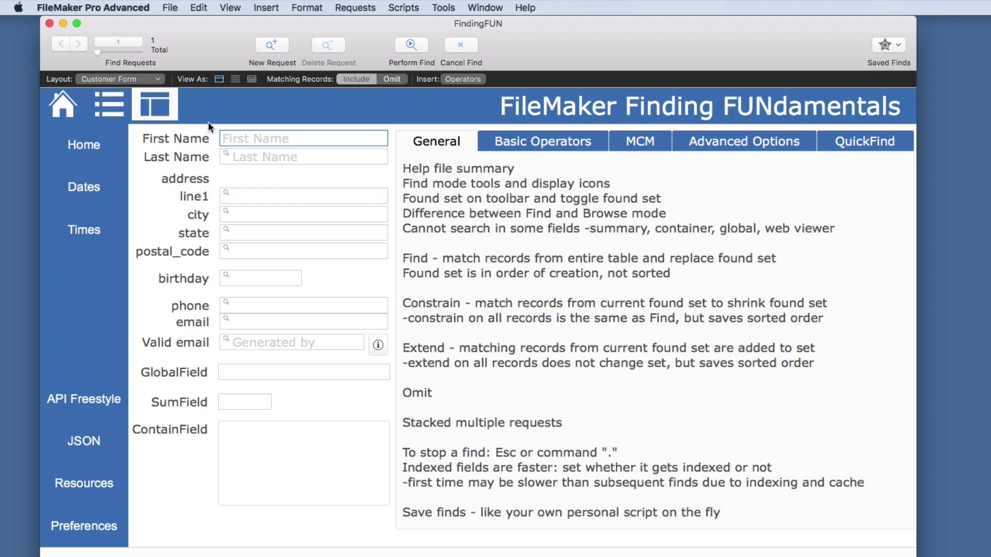
# On the Customer List layout, enter find requests for first names stu and art and last name smith
pyautogui.click(100, 107)
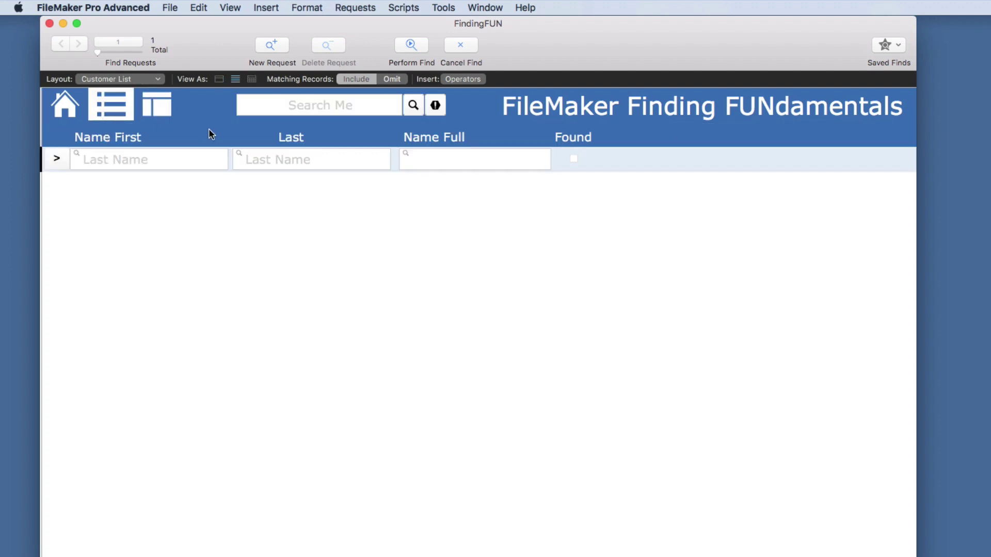
pyautogui.click(146, 159)
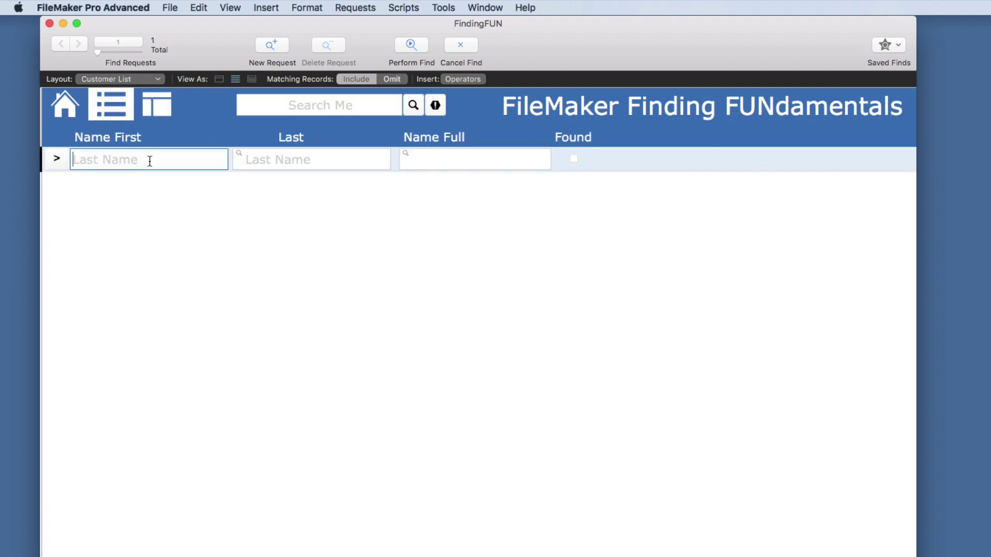
pyautogui.write('stu')
pyautogui.click(272, 45)
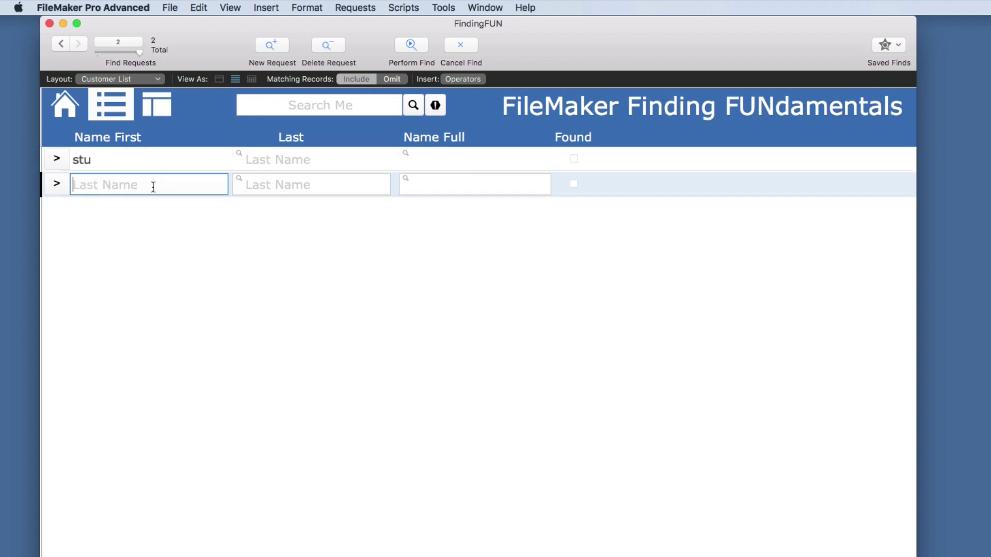
pyautogui.write('art')
pyautogui.click(266, 44)
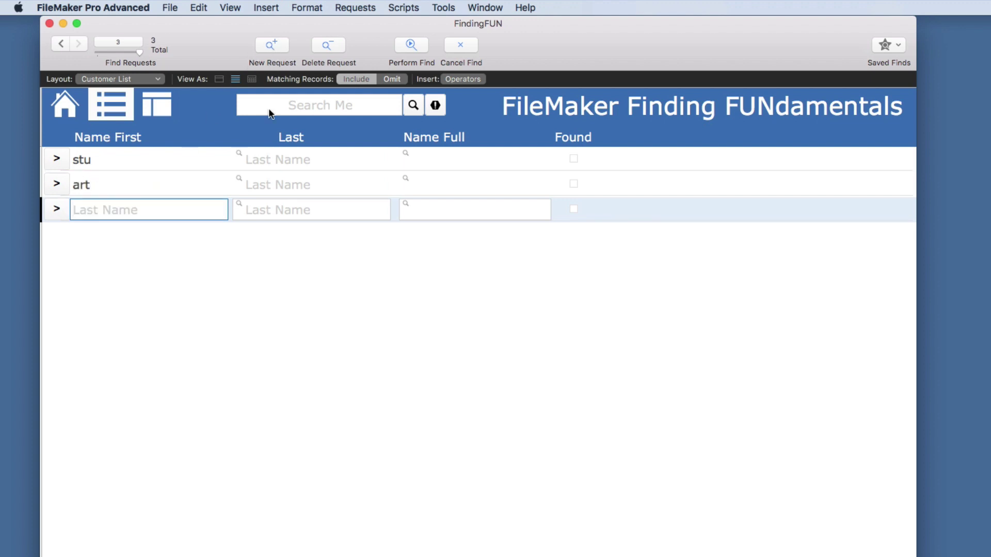
pyautogui.click(274, 211)
pyautogui.write('smith')
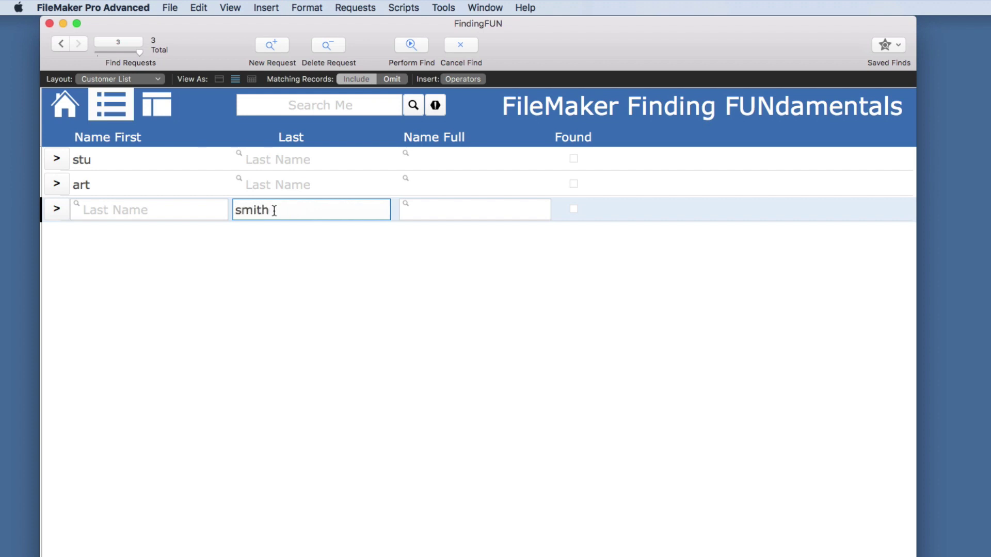
# Add requests for kpm and first name joe, then perform the five-request find, finding 157 records
pyautogui.click(271, 48)
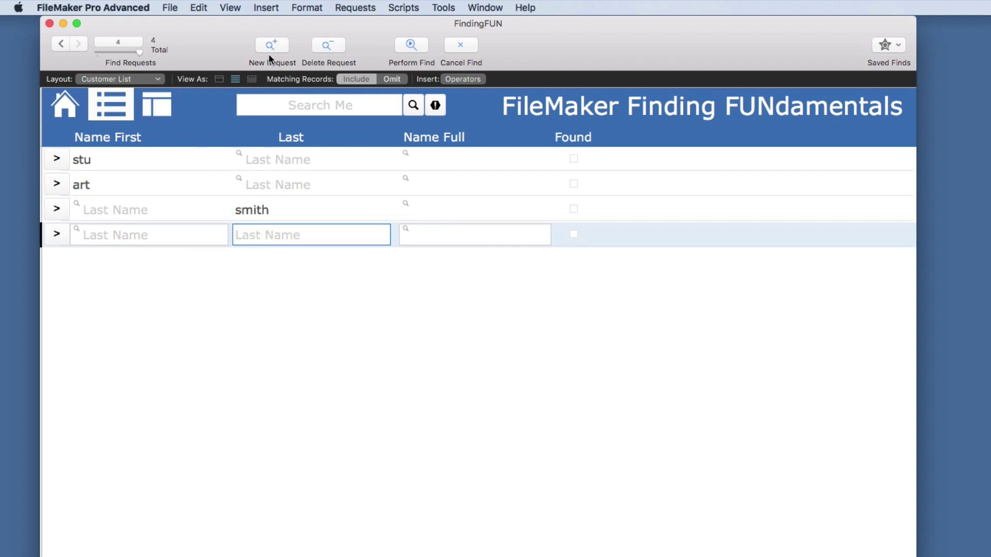
pyautogui.write('kpm')
pyautogui.press('super+n')
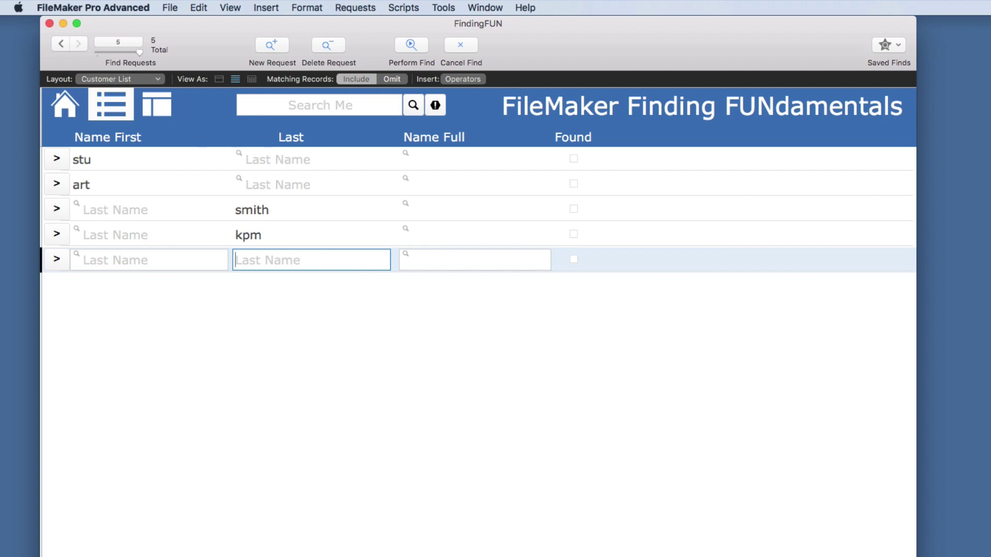
pyautogui.click(137, 260)
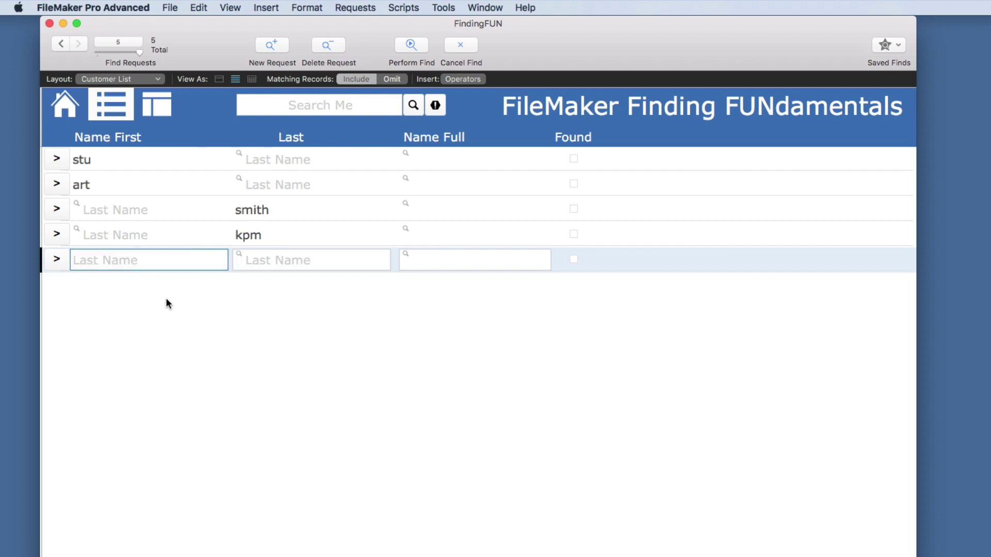
pyautogui.write('joe')
pyautogui.press('Return')
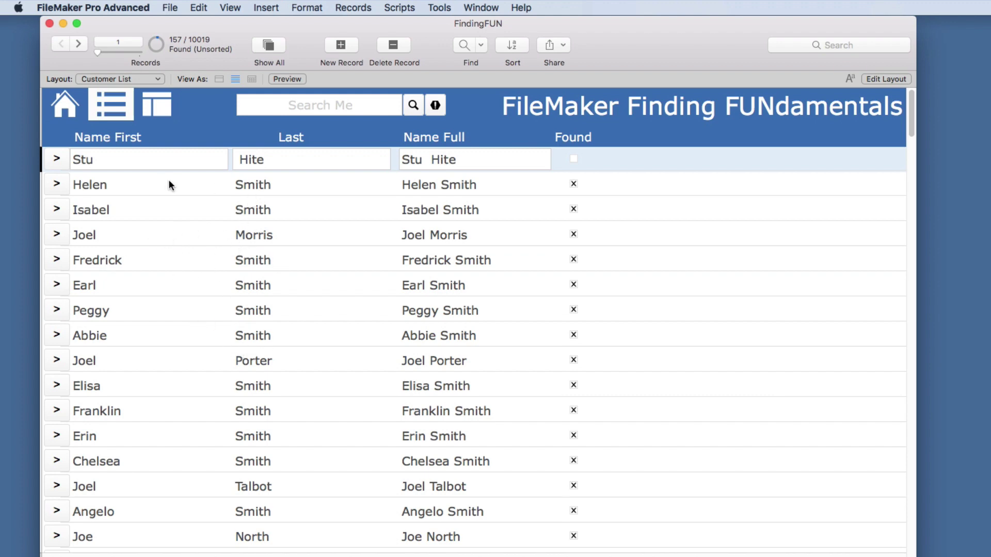
# Restore the last find's five requests (stu, art, smith, kpm, joe) for editing with Modify Last Find
pyautogui.click(351, 9)
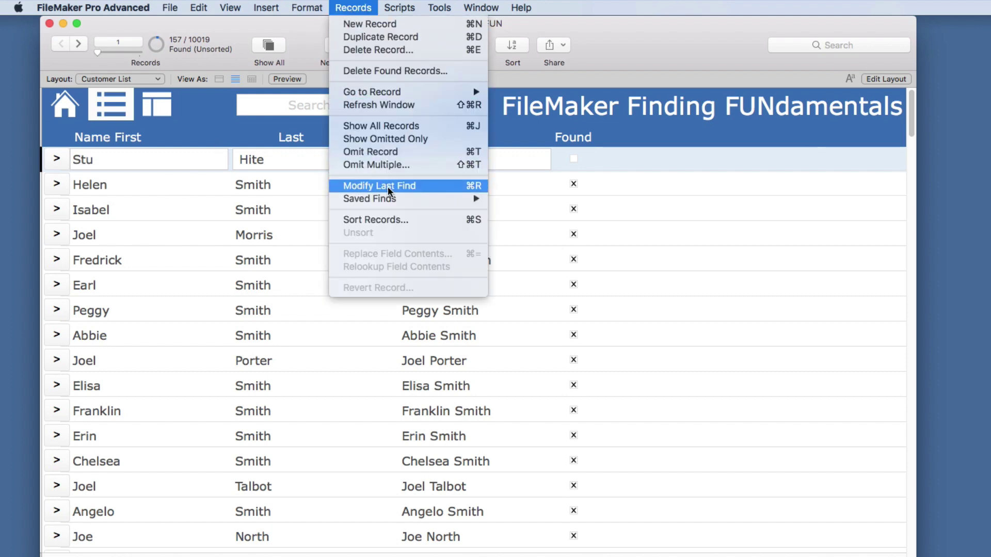
pyautogui.click(434, 187)
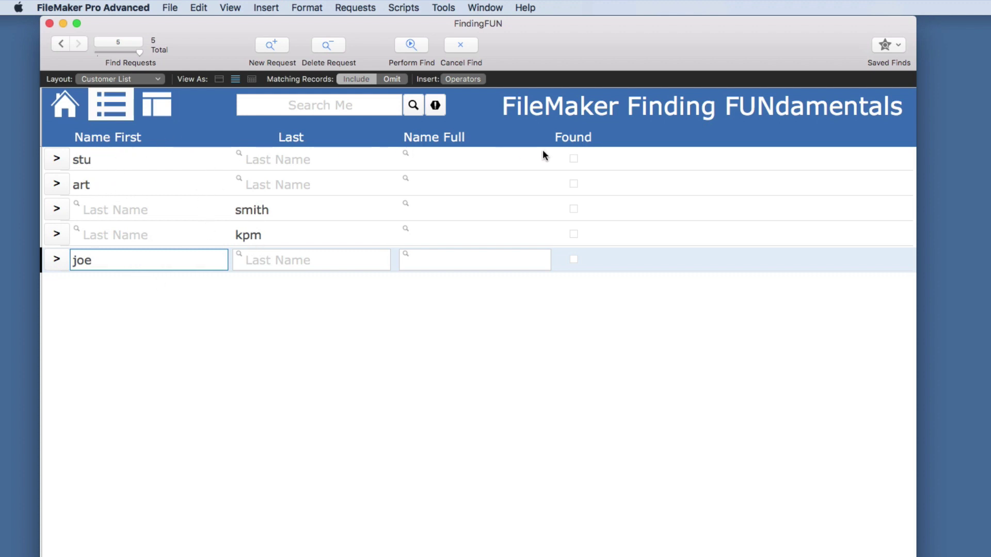
# Add last name hite to the stu request and last name smith to the art request
pyautogui.click(282, 160)
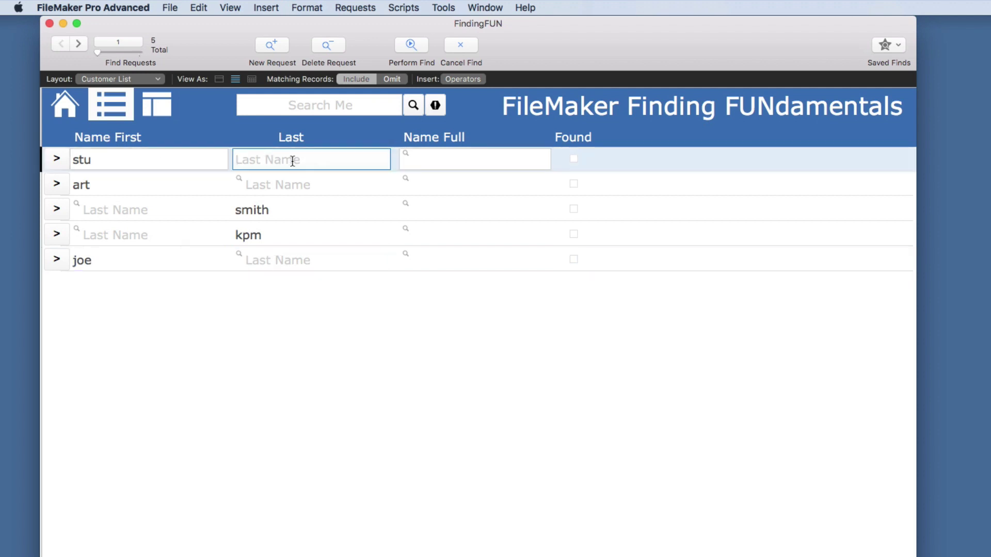
pyautogui.write('hite')
pyautogui.click(295, 187)
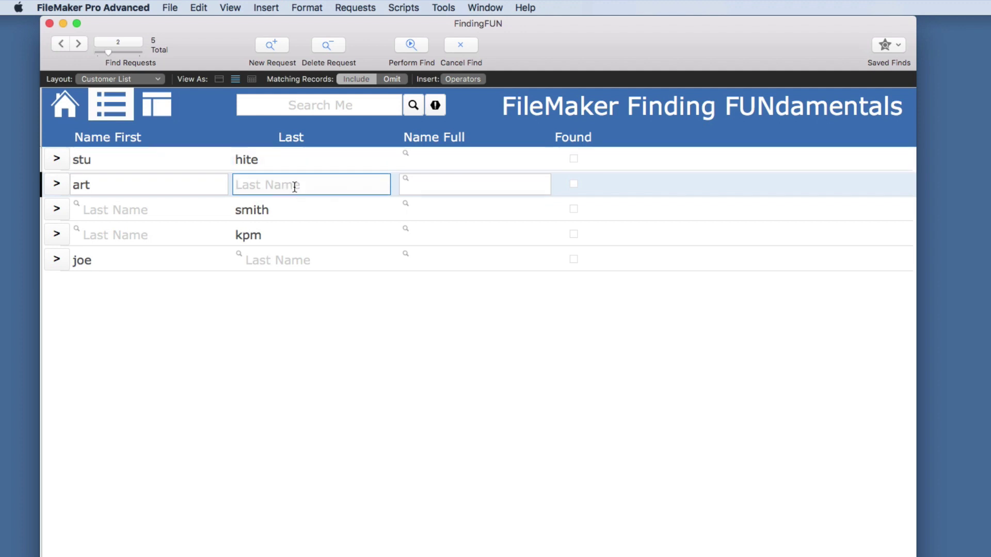
pyautogui.write('smith')
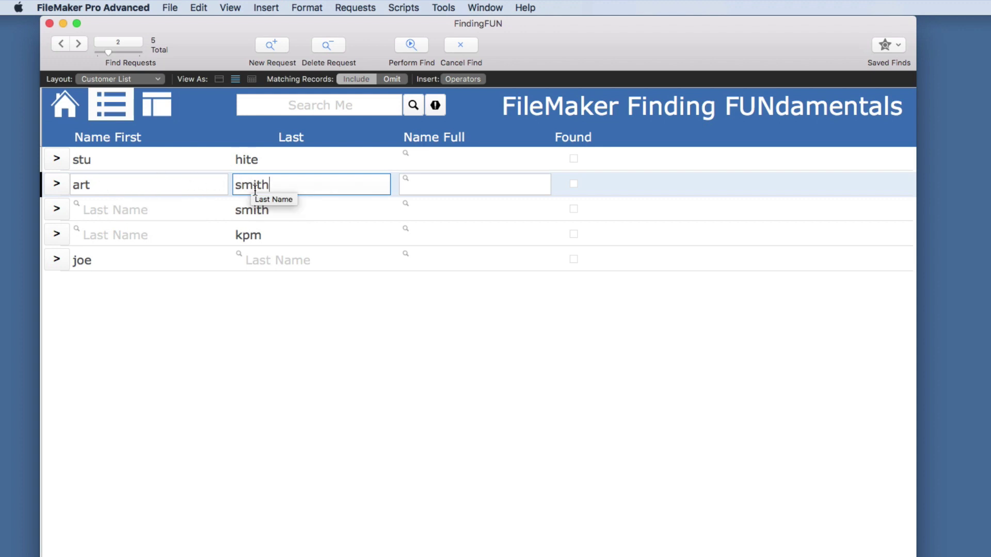
pyautogui.click(254, 210)
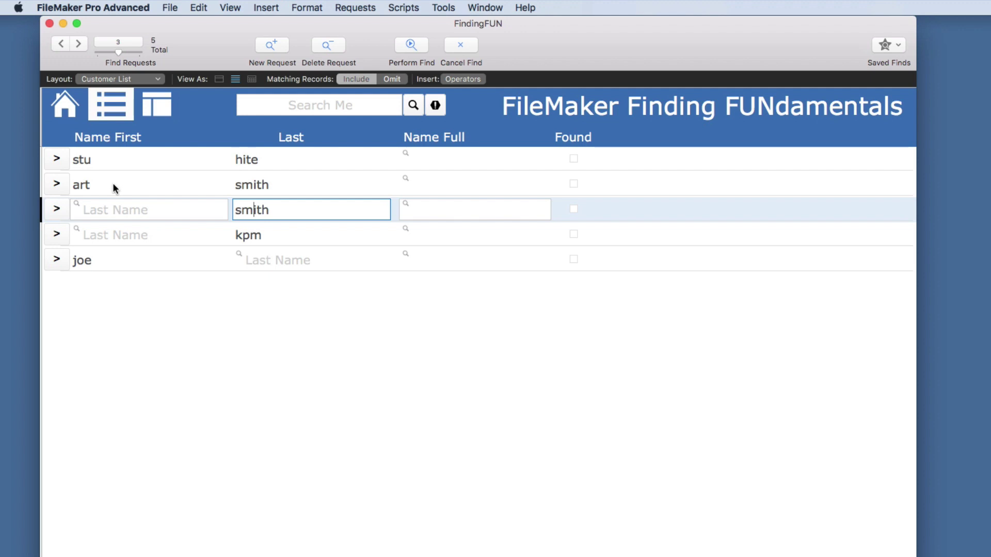
# Step back through the requests to request 3, then perform the modified find, finding 7 records
pyautogui.click(113, 252)
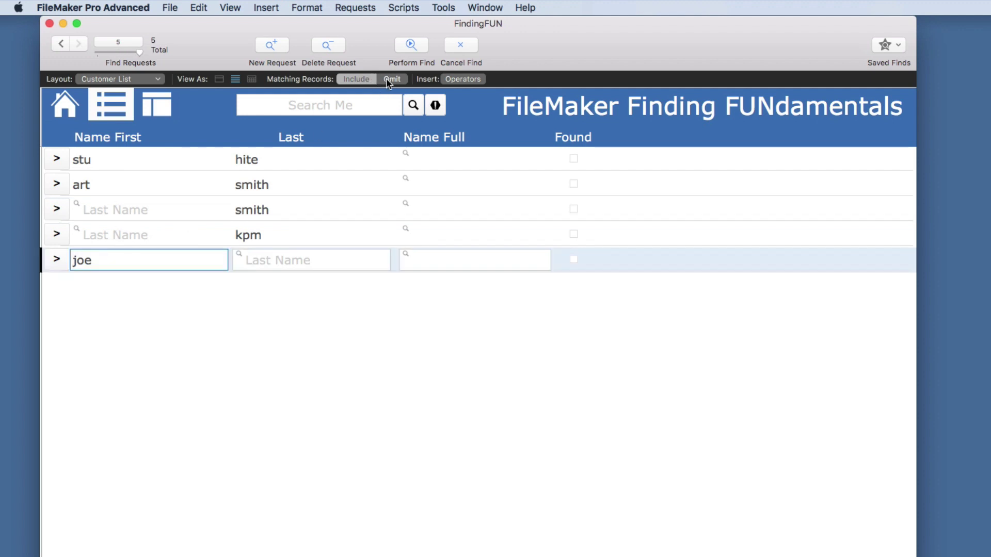
pyautogui.click(176, 234)
pyautogui.click(181, 214)
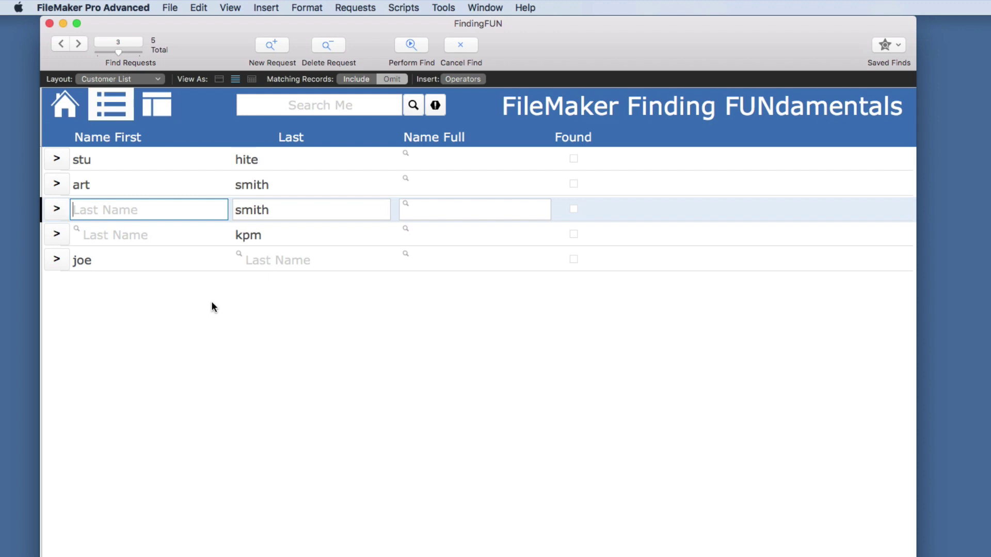
pyautogui.press('Return')
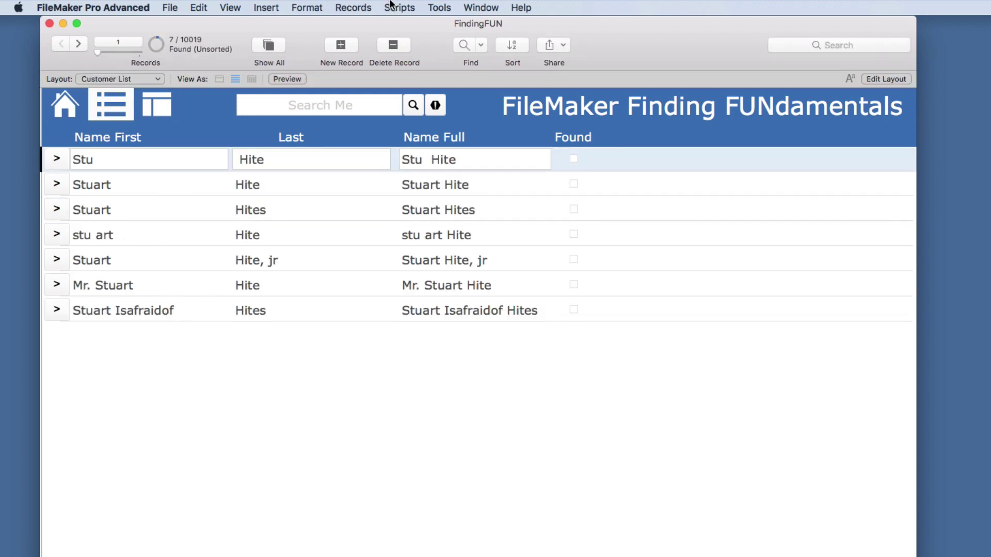
pyautogui.click(346, 8)
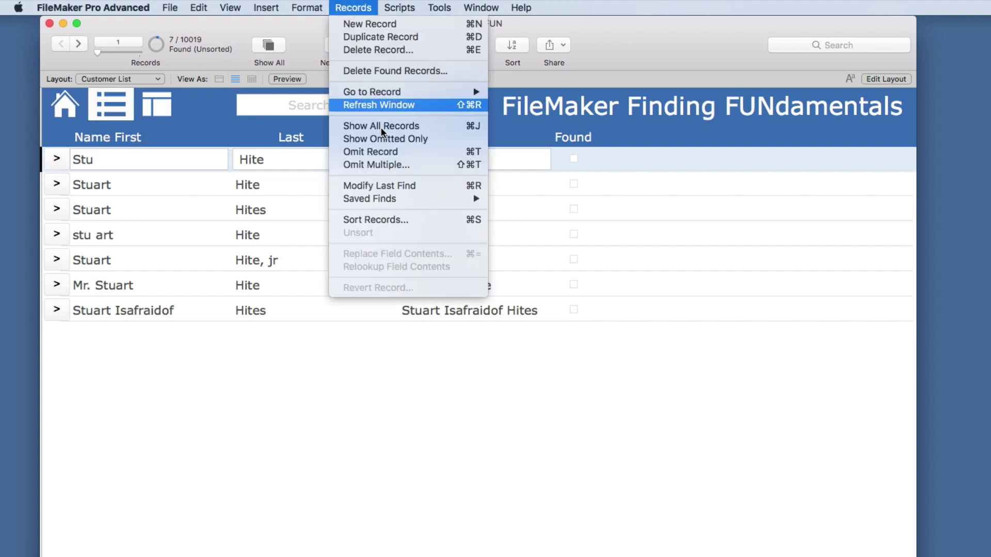
pyautogui.click(385, 187)
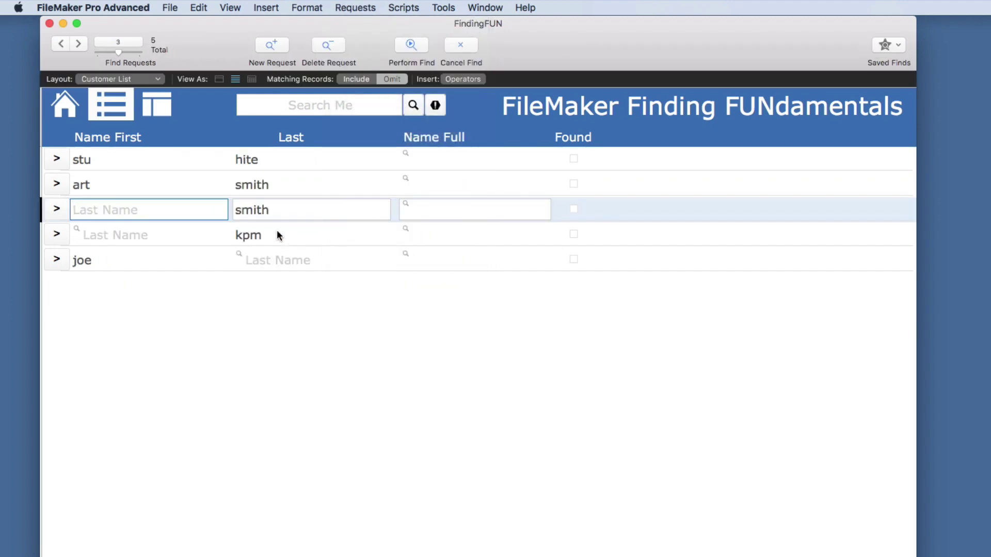
pyautogui.click(177, 294)
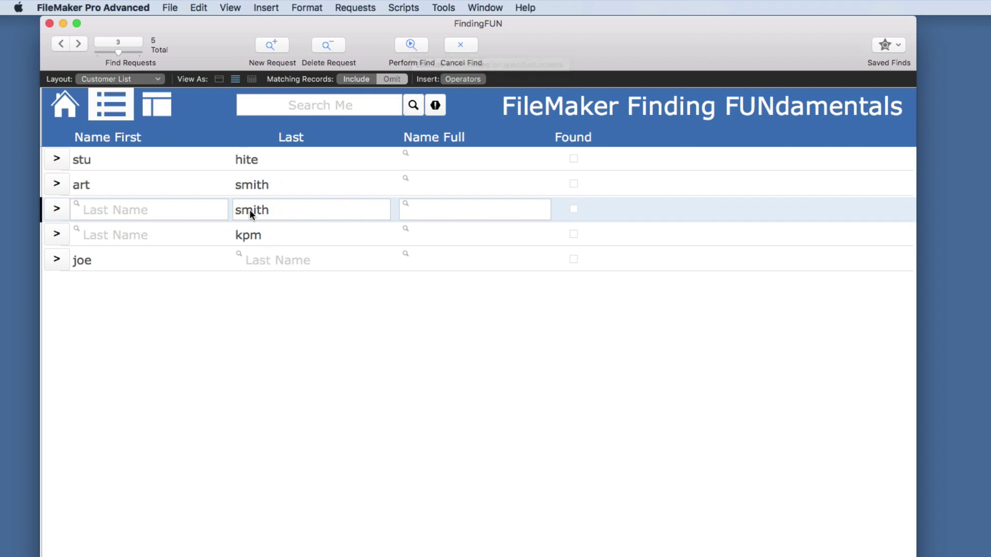
pyautogui.click(412, 45)
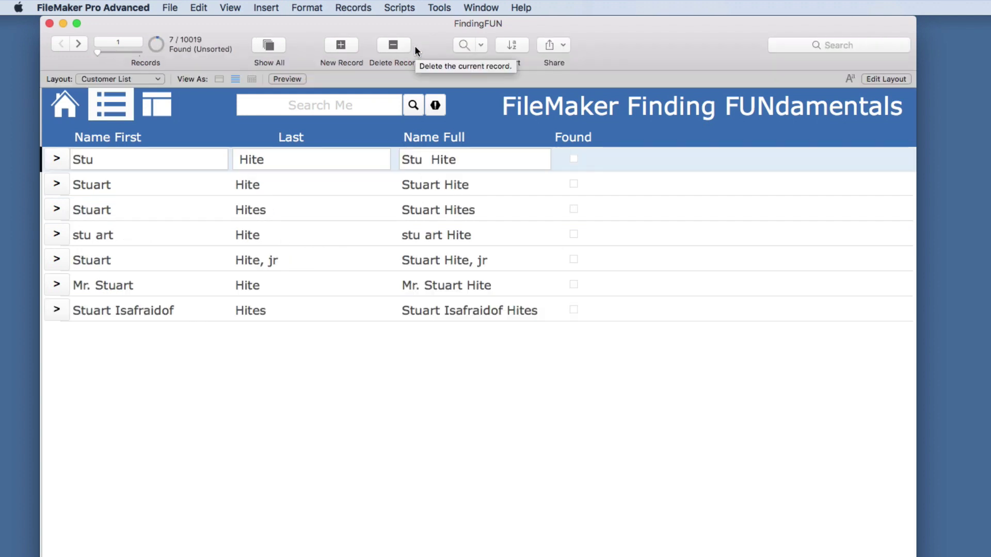
pyautogui.click(361, 8)
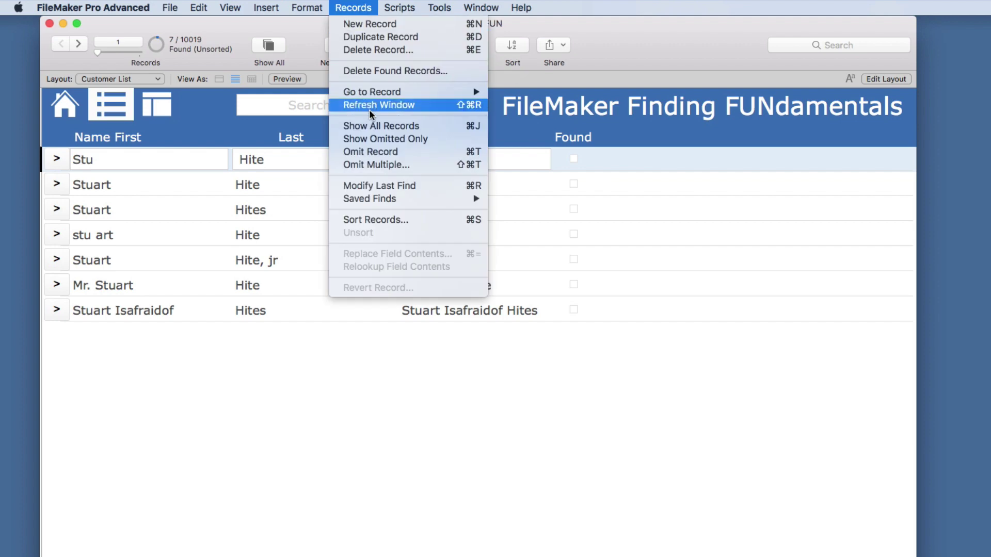
pyautogui.click(375, 186)
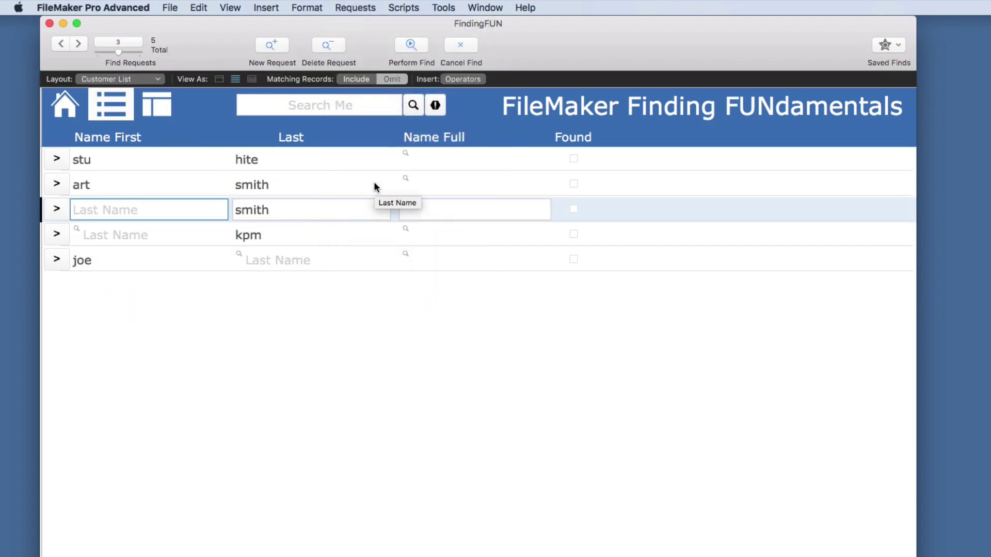
pyautogui.press('super+f')
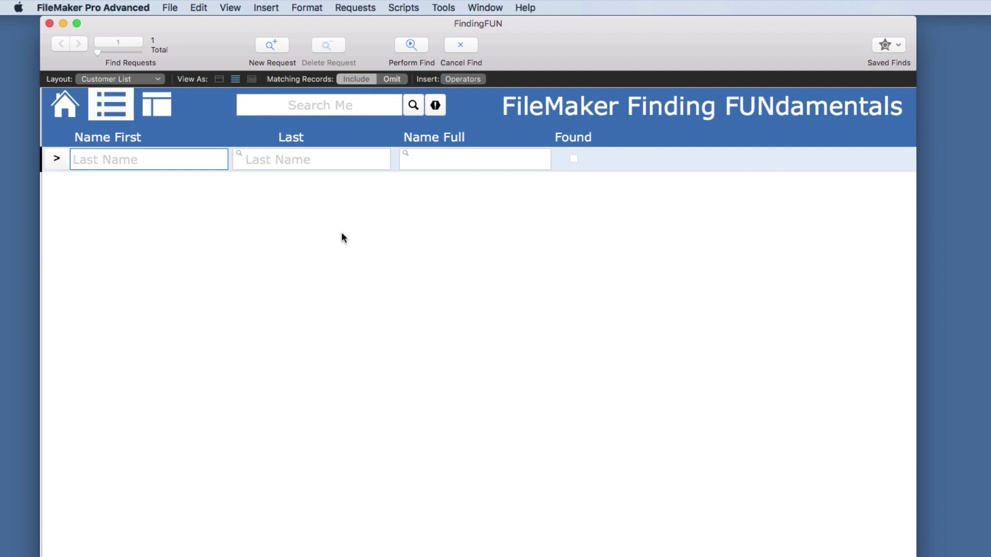
pyautogui.click(463, 45)
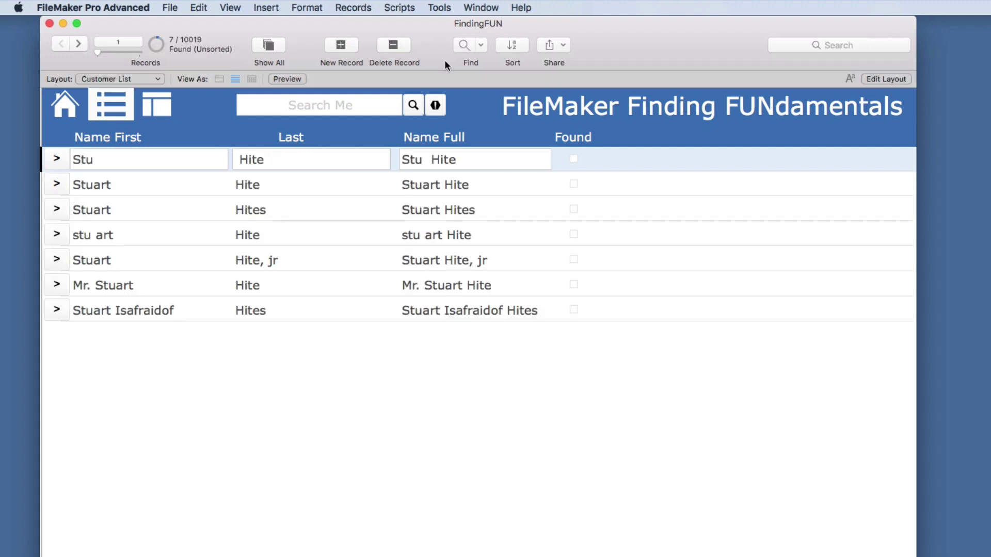
# Switch to the Customer Form layout and open the Manage Database field definitions
pyautogui.click(168, 110)
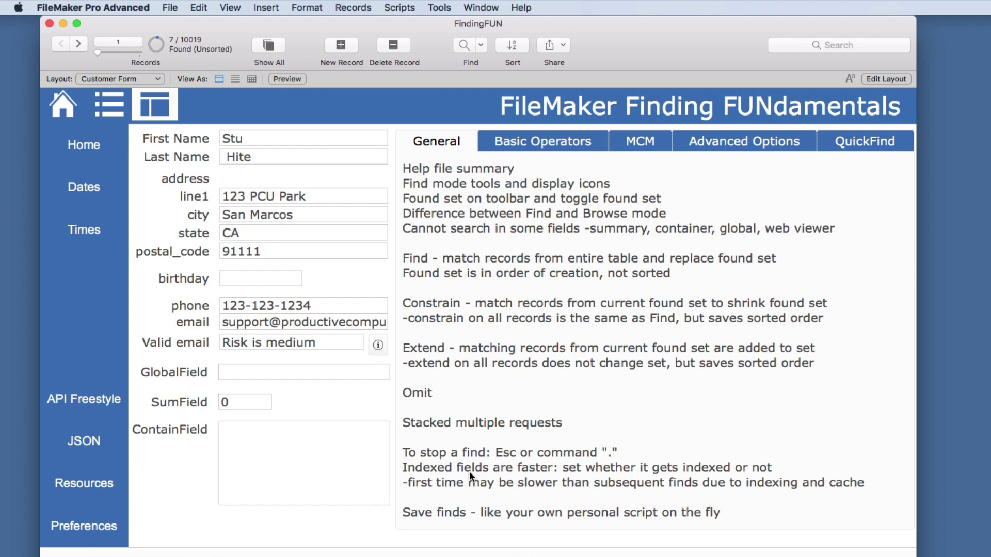
pyautogui.press('super+shift+d')
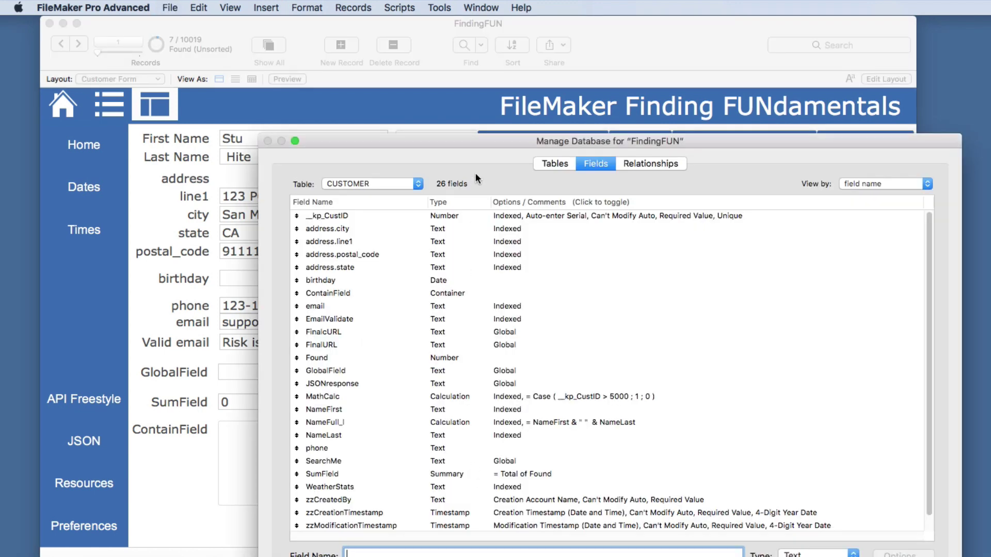
pyautogui.moveTo(468, 147); pyautogui.dragTo(356, 45)
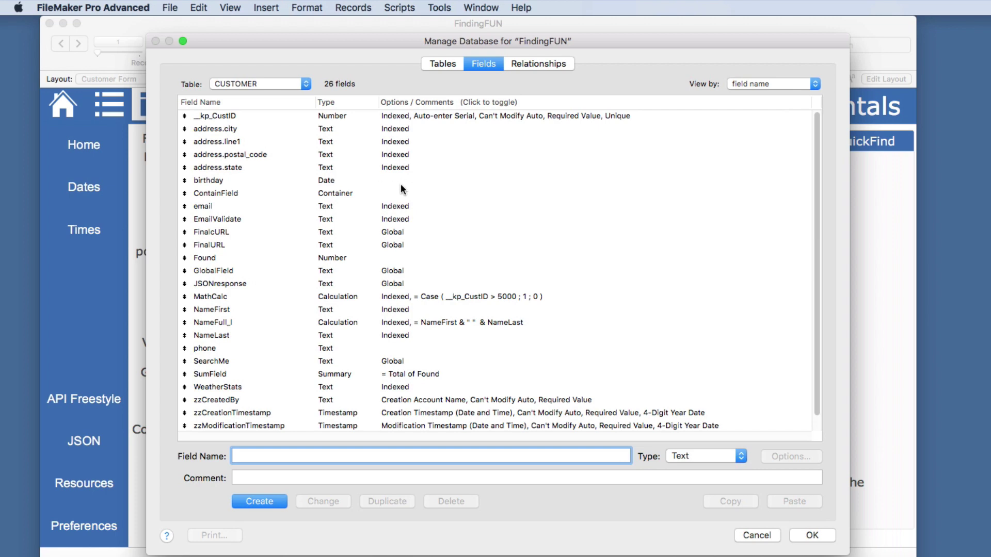
# Set the birthday field's indexing to All, then back to None, and close its options
pyautogui.doubleClick(226, 180)
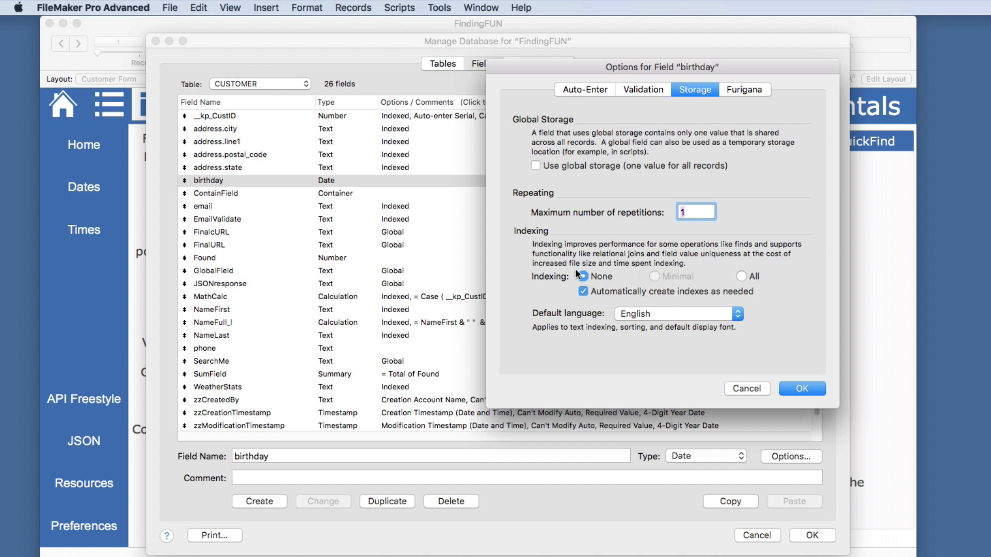
pyautogui.click(741, 277)
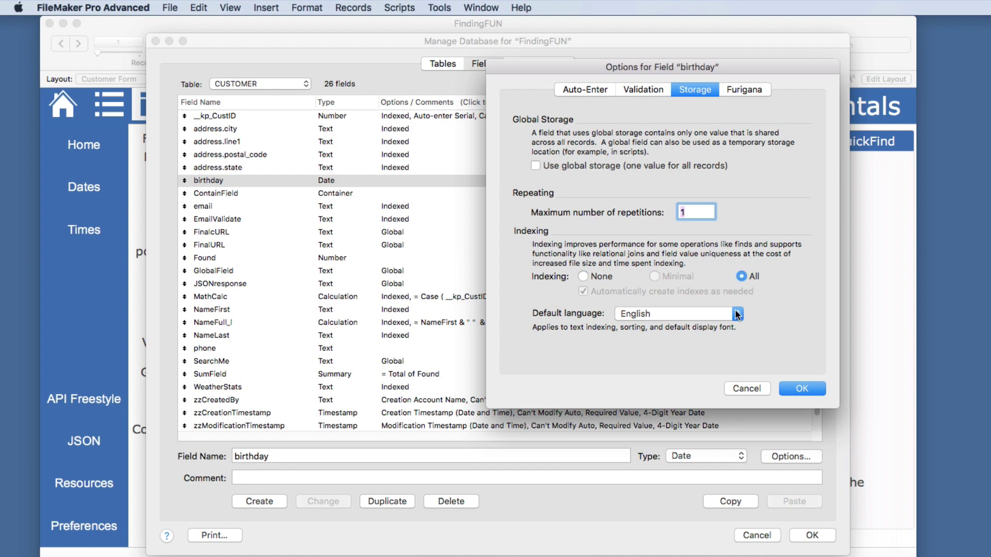
pyautogui.click(584, 277)
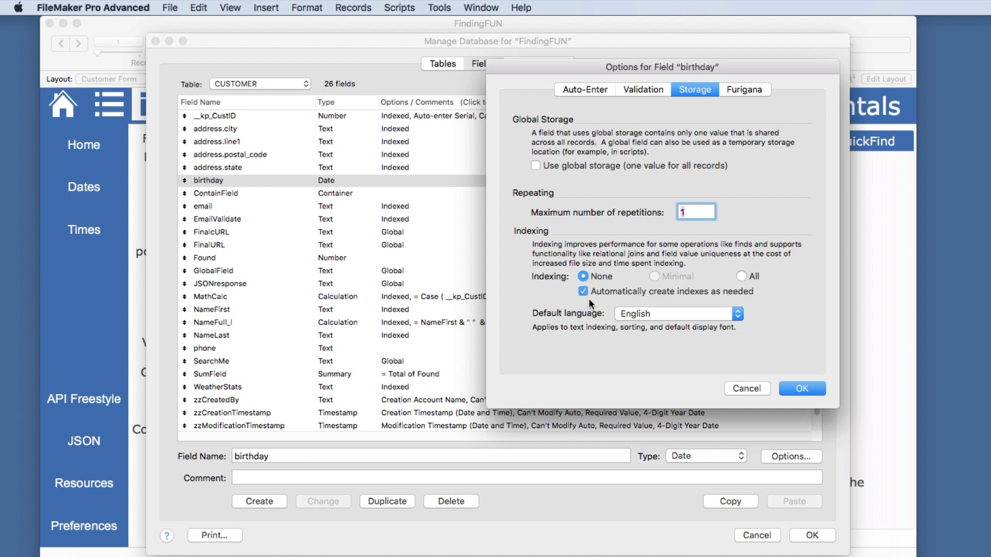
pyautogui.click(801, 391)
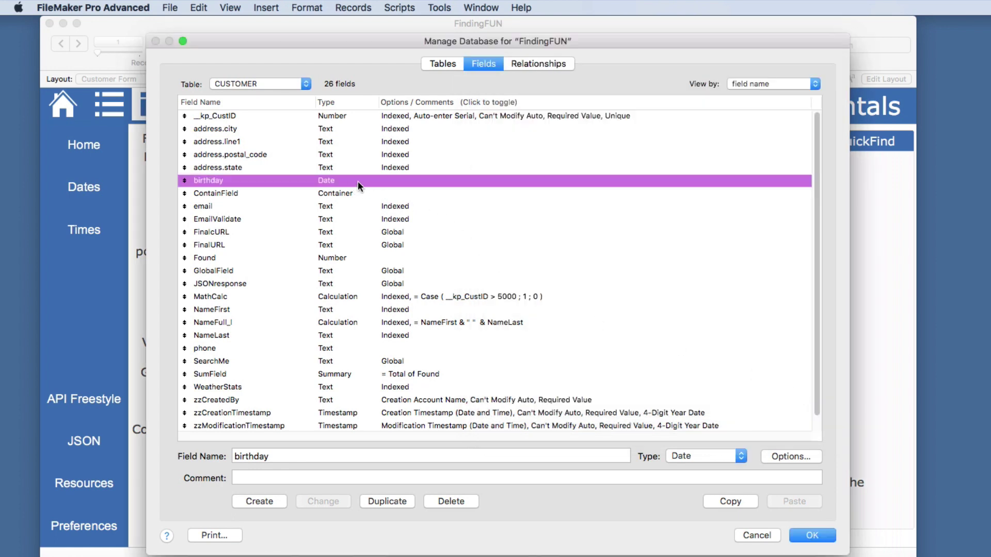
# Close Manage Database and try a Find with 'octob' typed in the birthday field
pyautogui.click(807, 536)
pyautogui.click(280, 279)
pyautogui.press('super+f')
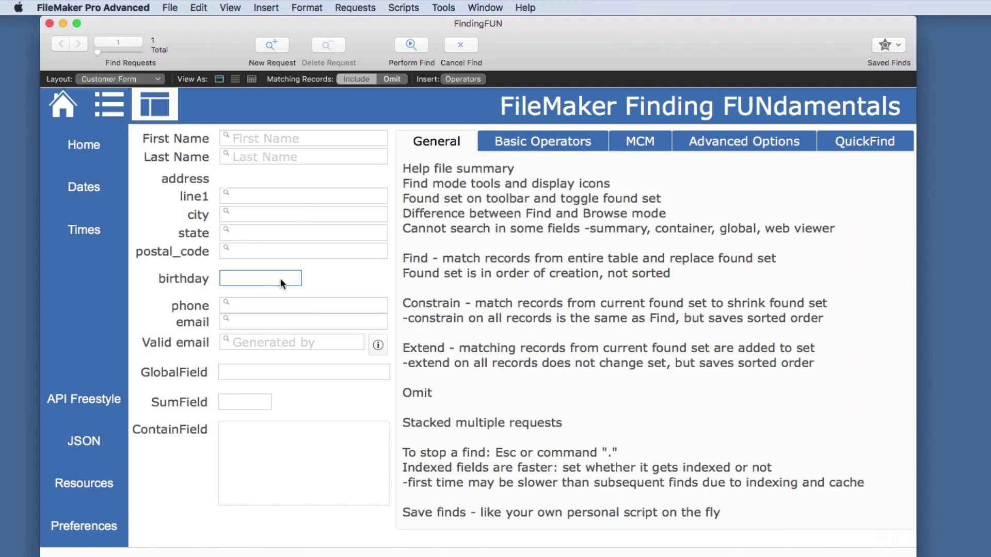
pyautogui.write('october')
pyautogui.press('Return')
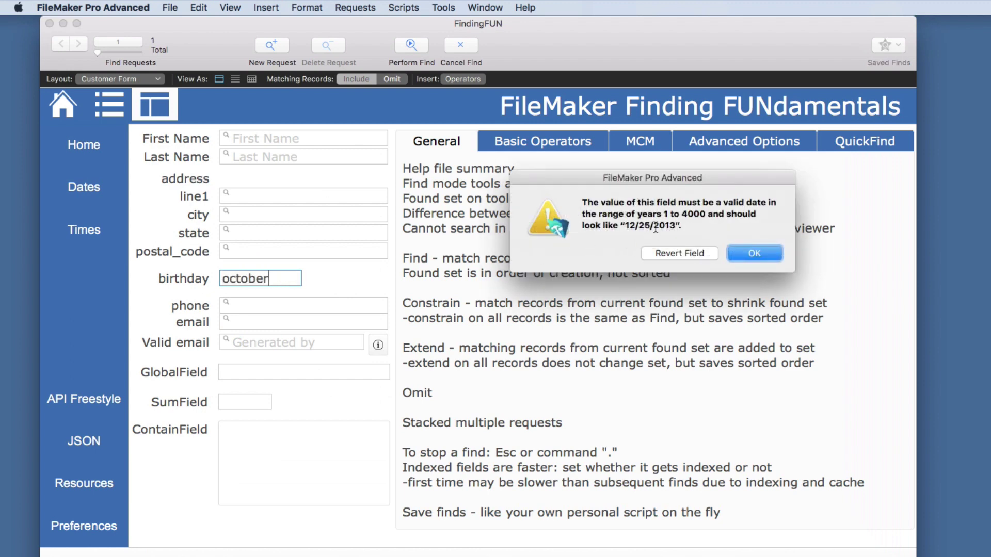
# Replace the invalid entry with birthday 10/1/2019, then cancel the no-match alert to keep current records
pyautogui.click(693, 252)
pyautogui.click(753, 254)
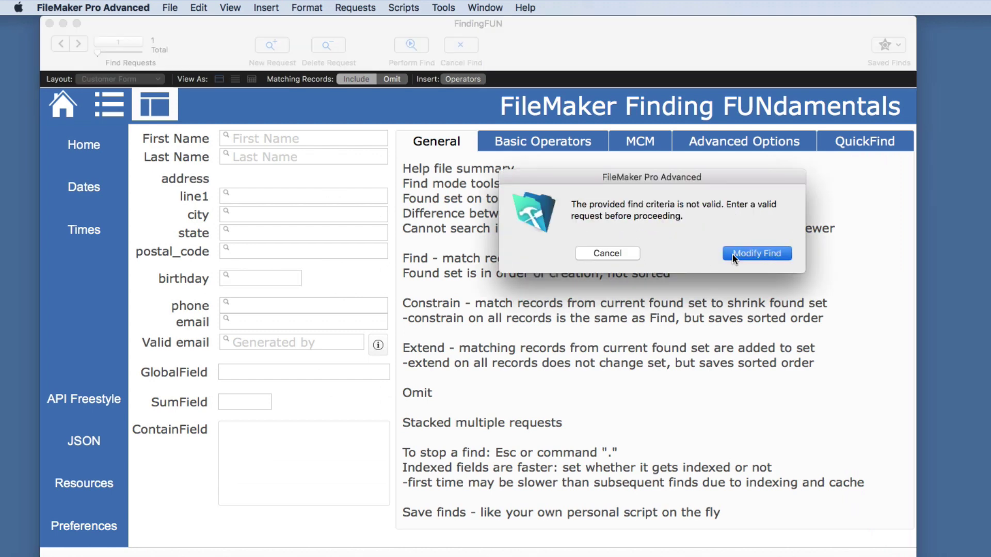
pyautogui.write('10/')
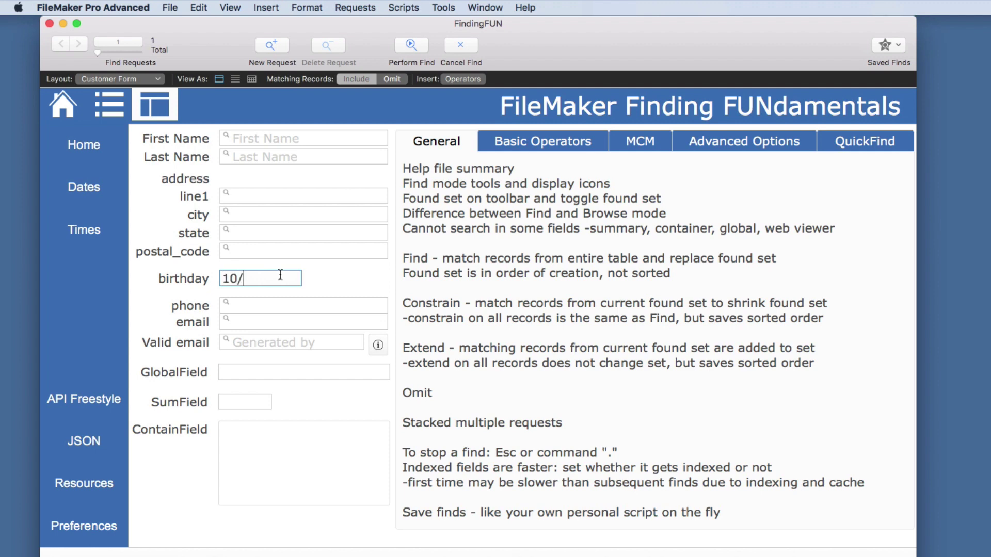
pyautogui.write('1/2019')
pyautogui.press('Return')
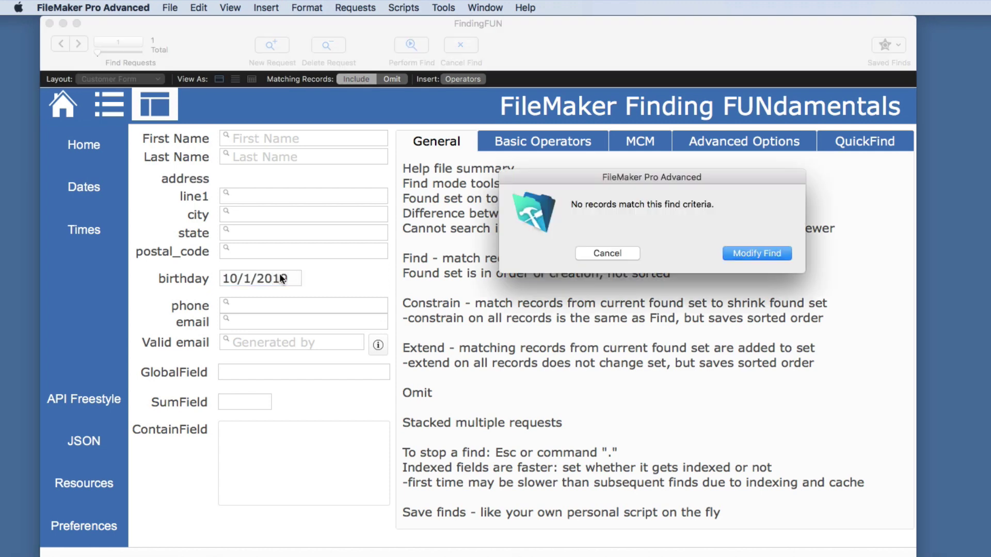
pyautogui.click(615, 252)
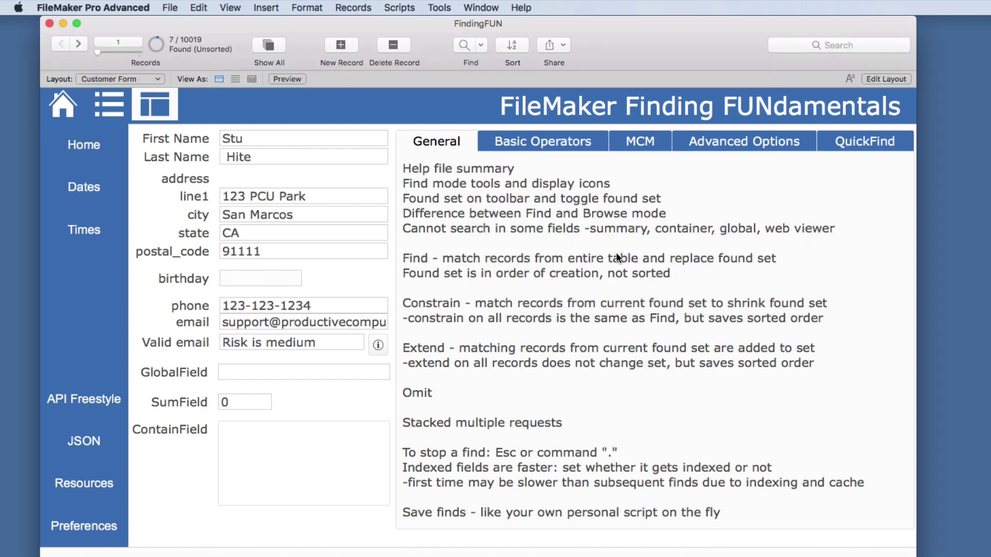
pyautogui.press('super+shift+d')
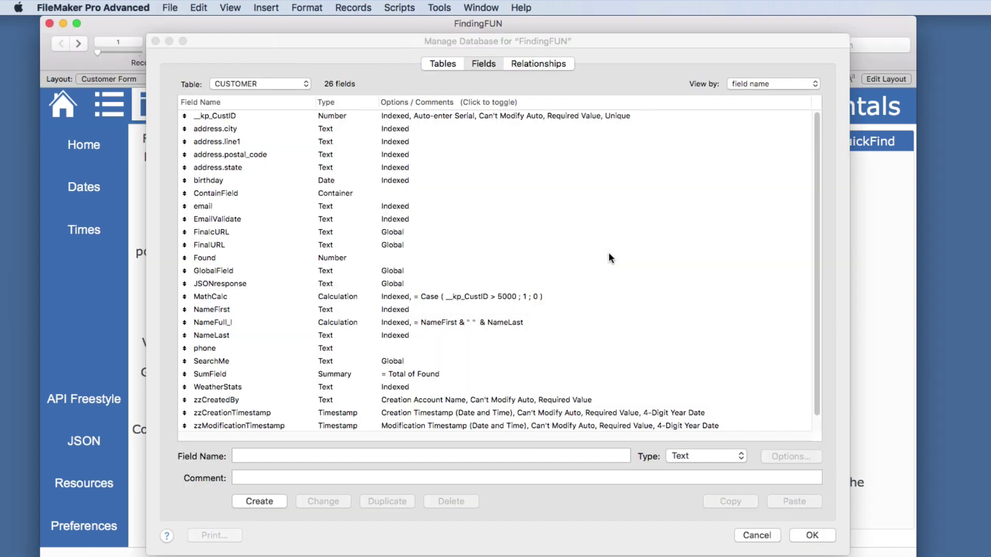
pyautogui.click(317, 183)
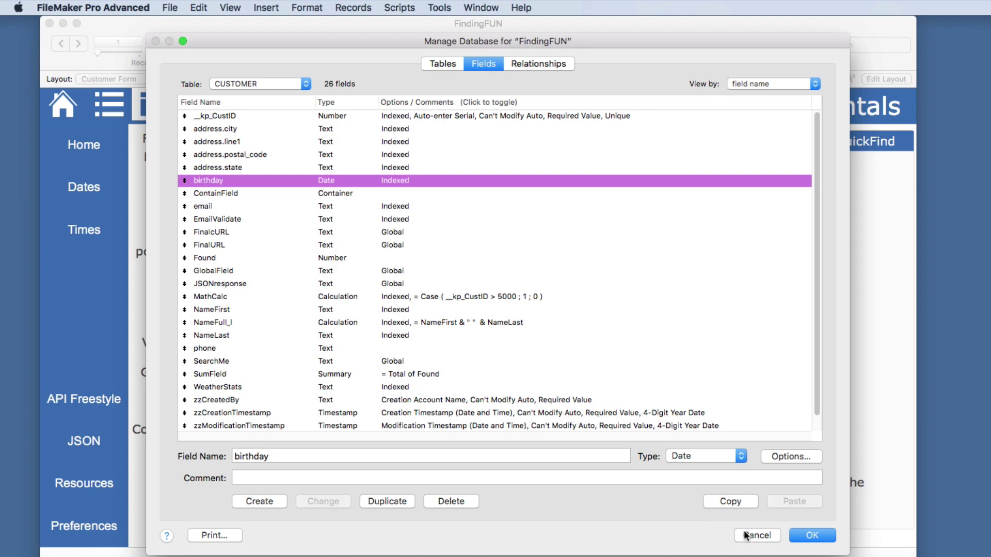
pyautogui.click(758, 536)
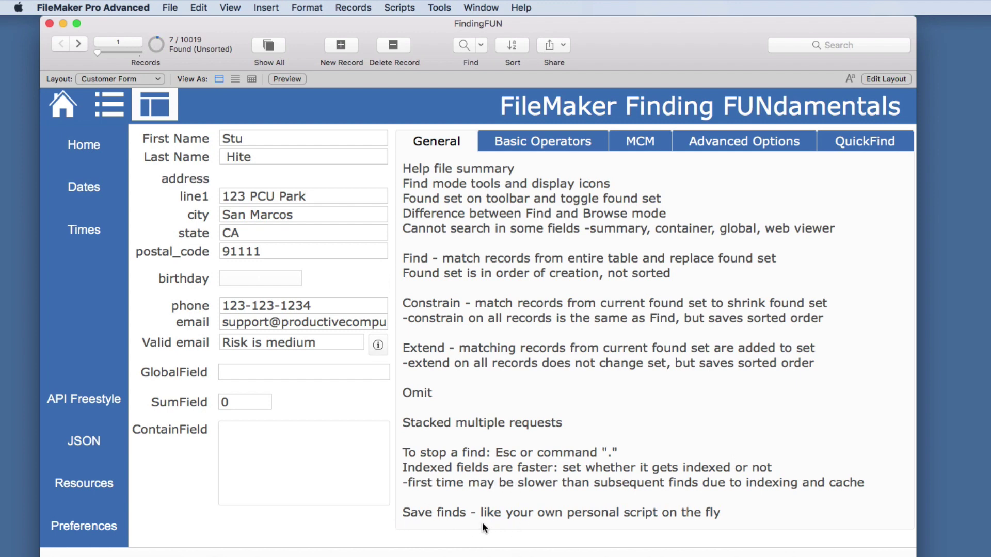
pyautogui.click(347, 8)
pyautogui.moveTo(370, 199)
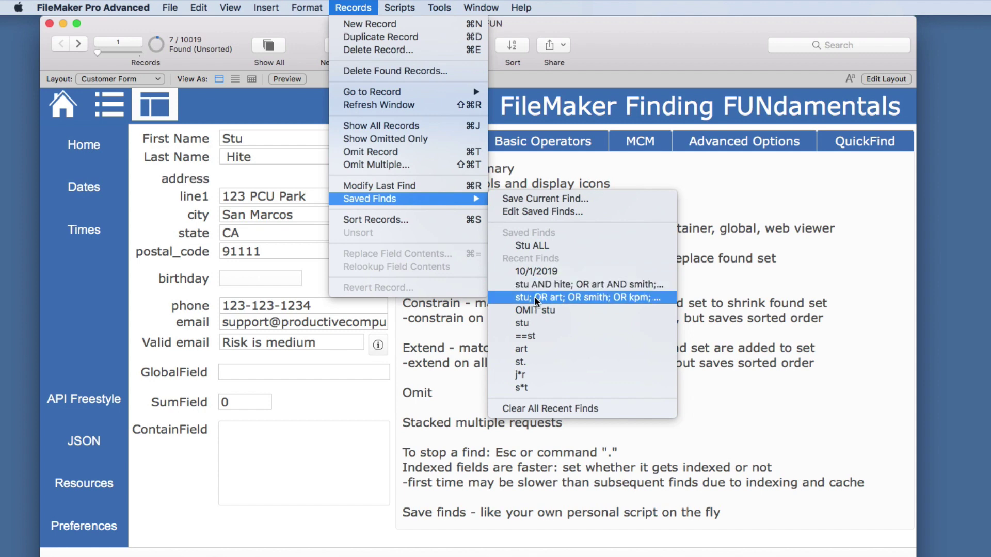
pyautogui.click(533, 247)
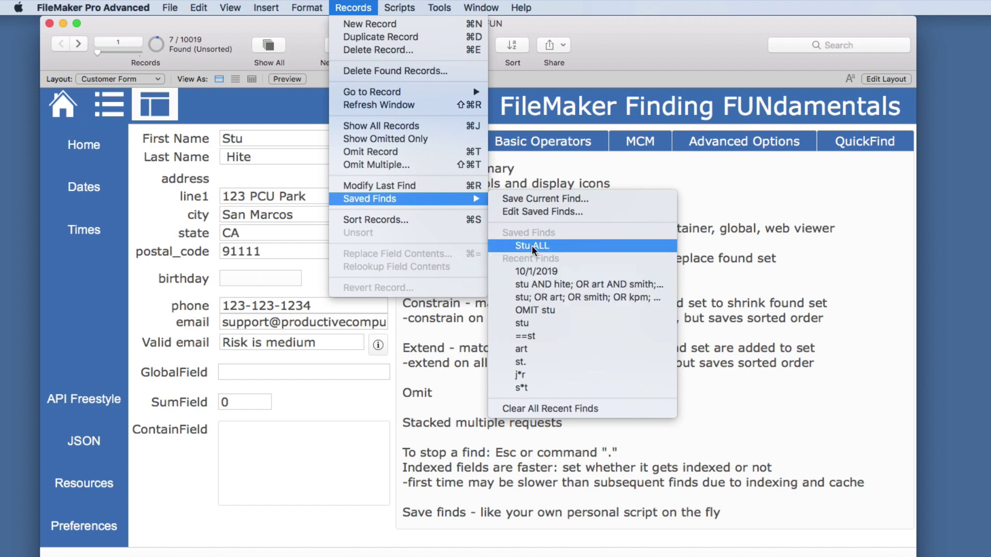
pyautogui.click(534, 212)
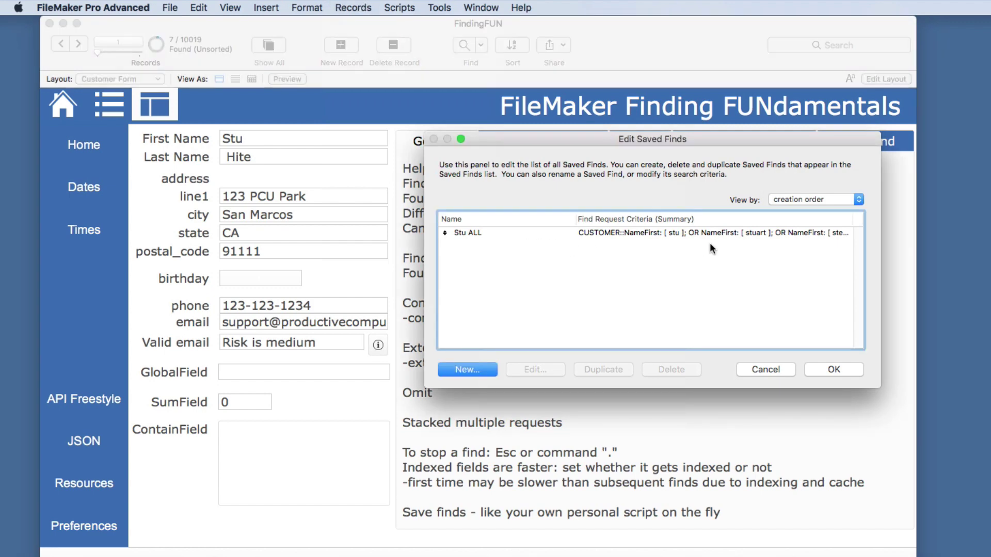
pyautogui.click(766, 369)
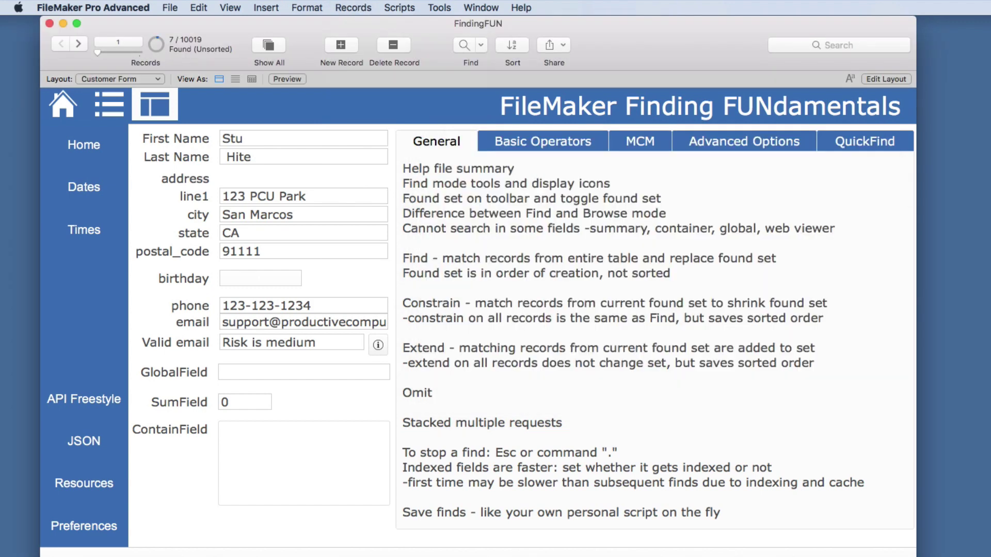